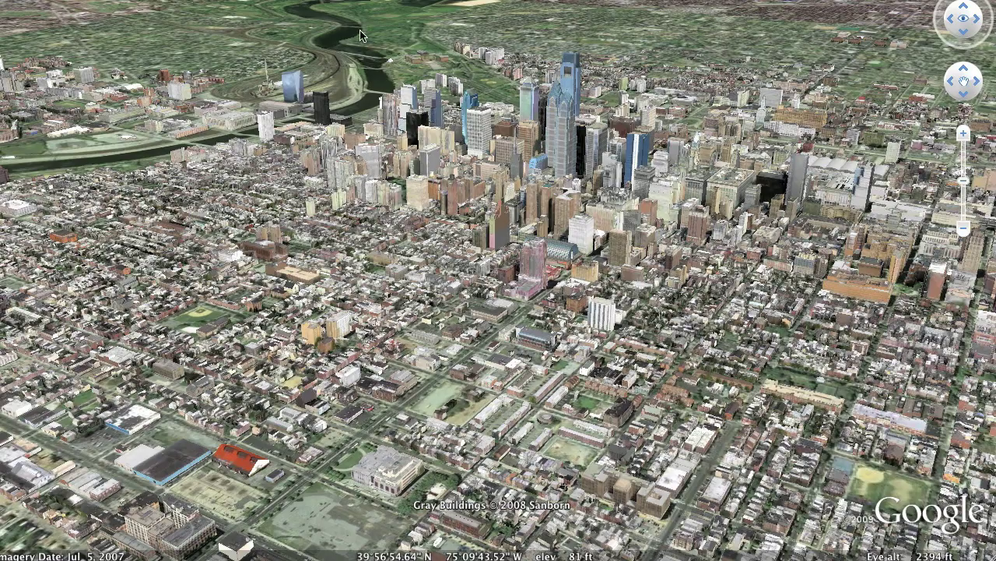
Show the sidebar and collapse the list of saved places so that the layers list moves up.
{"action": "key", "text": "super+alt+b"}
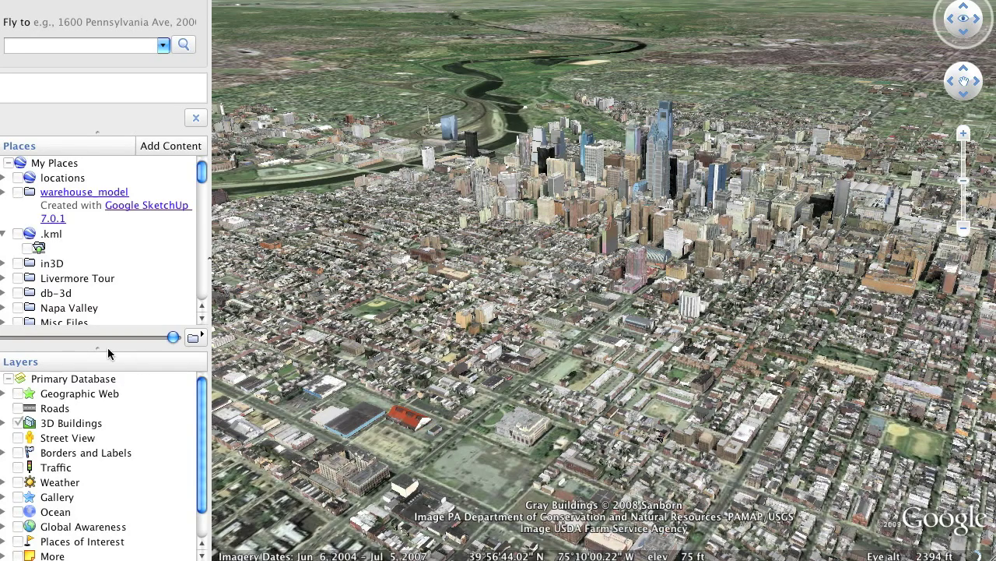
{"action": "left_click", "coordinate": [2, 148]}
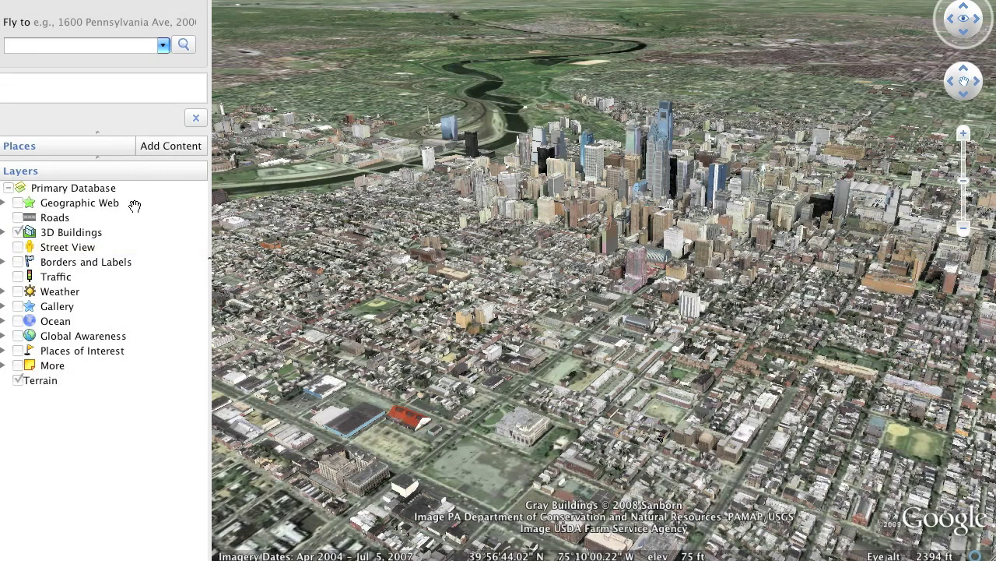
Examine Philadelphia's downtown 3D buildings and surrounding neighbourhoods from several angles and distances.
{"action": "scroll", "coordinate": [640, 300], "scroll_direction": "up", "scroll_amount": 3}
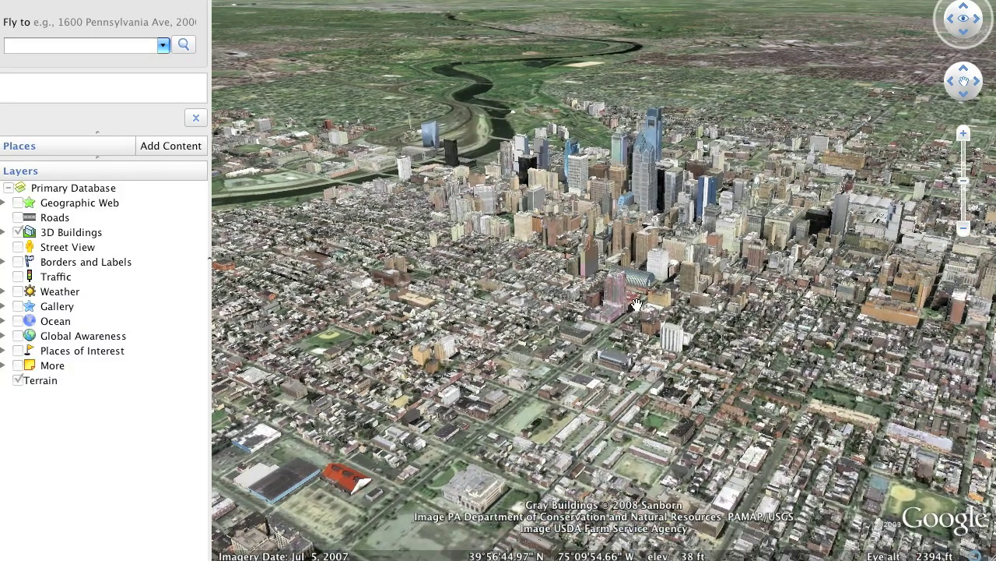
{"action": "scroll", "coordinate": [645, 312], "scroll_direction": "up", "scroll_amount": 4}
{"action": "middle_click_drag", "start_coordinate": [645, 312], "coordinate": [580, 311]}
{"action": "key", "text": "Right"}
{"action": "key", "text": "Right"}
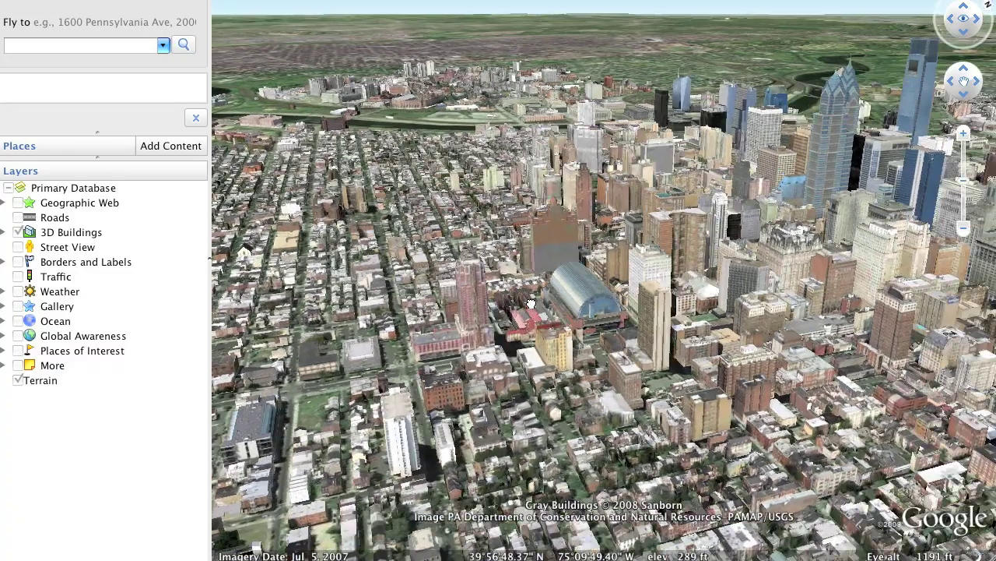
{"action": "left_click_drag", "start_coordinate": [530, 303], "coordinate": [763, 173]}
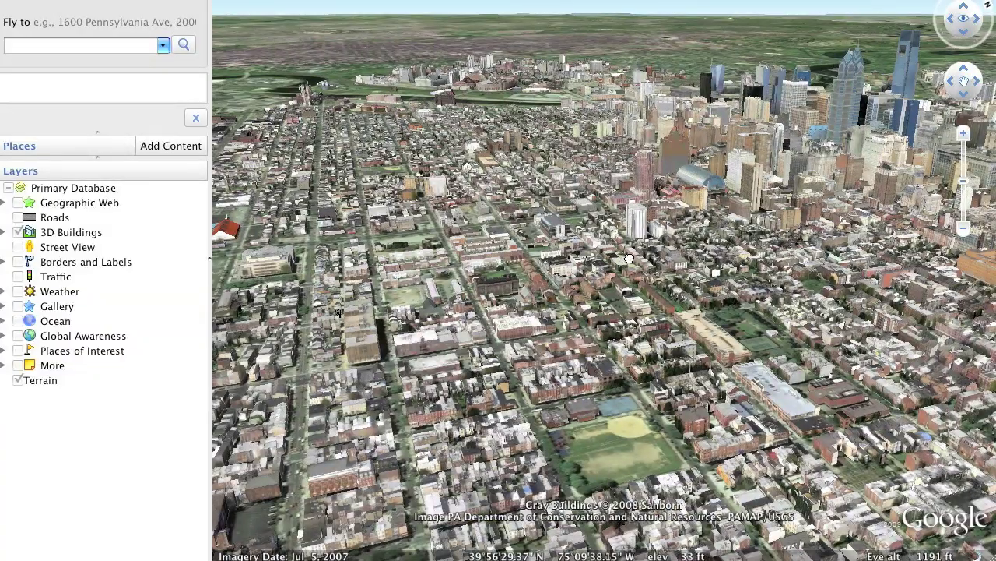
{"action": "scroll", "coordinate": [628, 258], "scroll_direction": "down", "scroll_amount": 4}
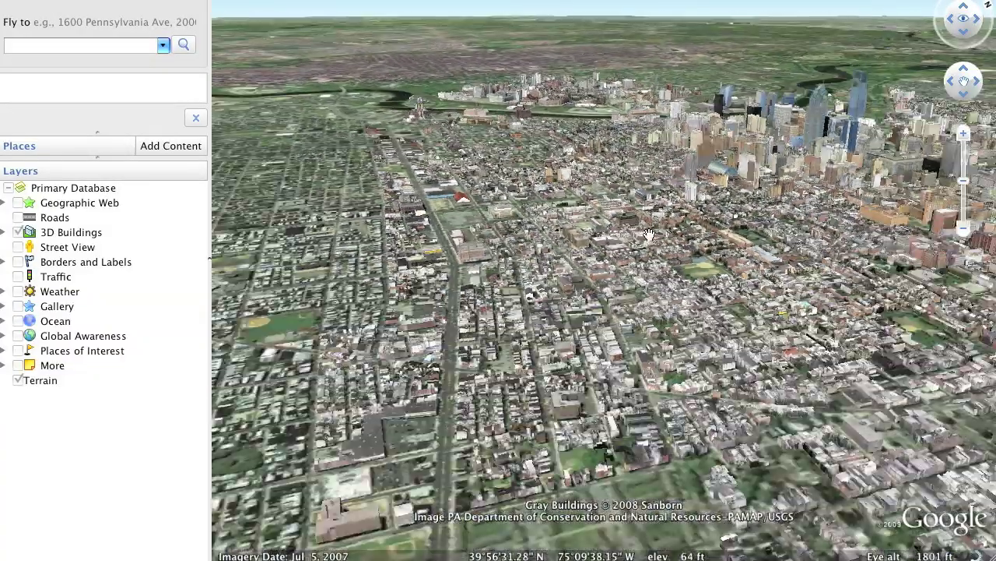
{"action": "scroll", "coordinate": [657, 241], "scroll_direction": "down", "scroll_amount": 2}
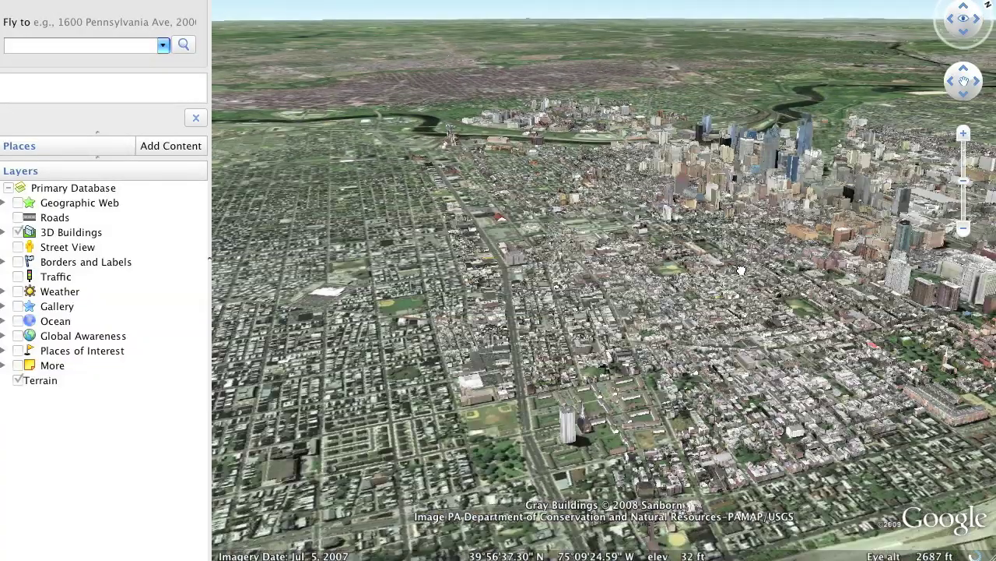
{"action": "left_click_drag", "start_coordinate": [740, 271], "coordinate": [765, 278]}
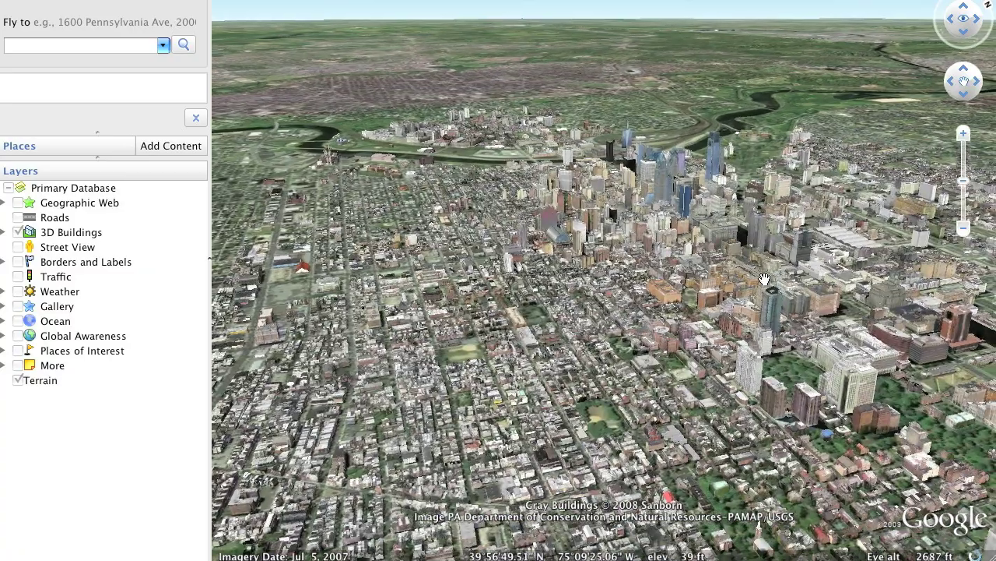
{"action": "scroll", "coordinate": [761, 280], "scroll_direction": "up", "scroll_amount": 3}
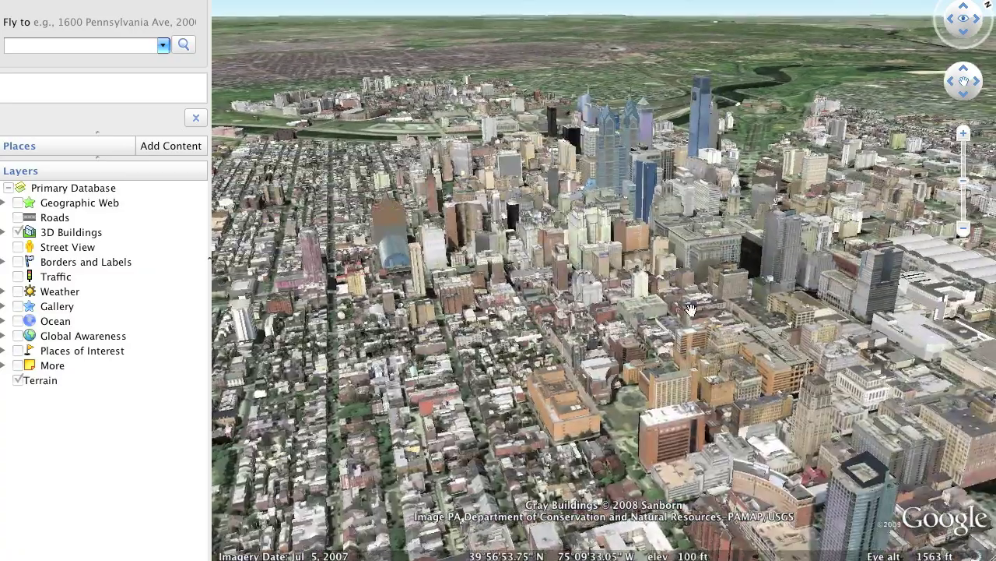
{"action": "scroll", "coordinate": [661, 304], "scroll_direction": "up", "scroll_amount": 3}
{"action": "middle_click_drag", "start_coordinate": [661, 304], "coordinate": [746, 292]}
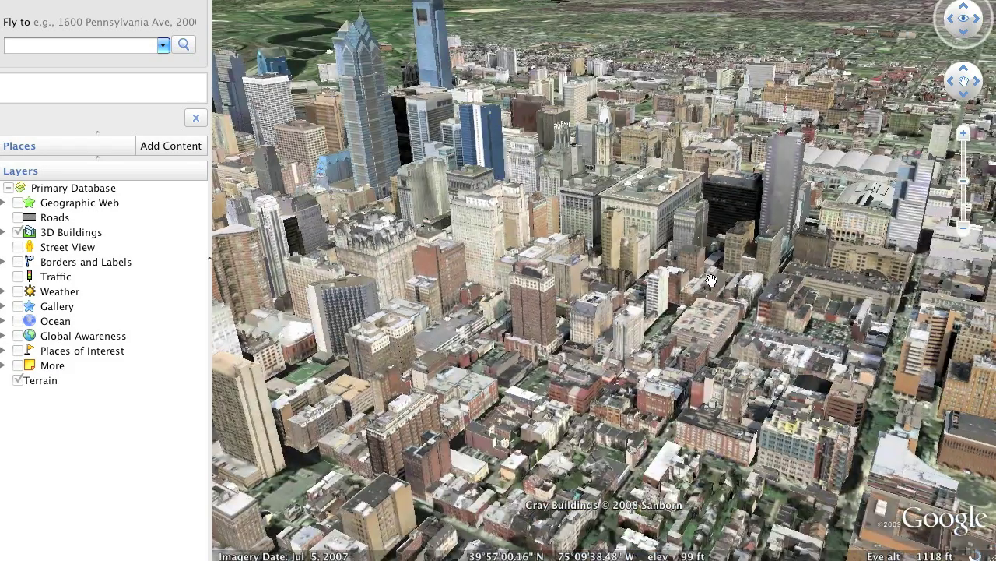
View the 3D Warehouse information for the Comcast Center tower, close it and return to an overview of downtown.
{"action": "left_click_drag", "start_coordinate": [631, 256], "coordinate": [704, 372]}
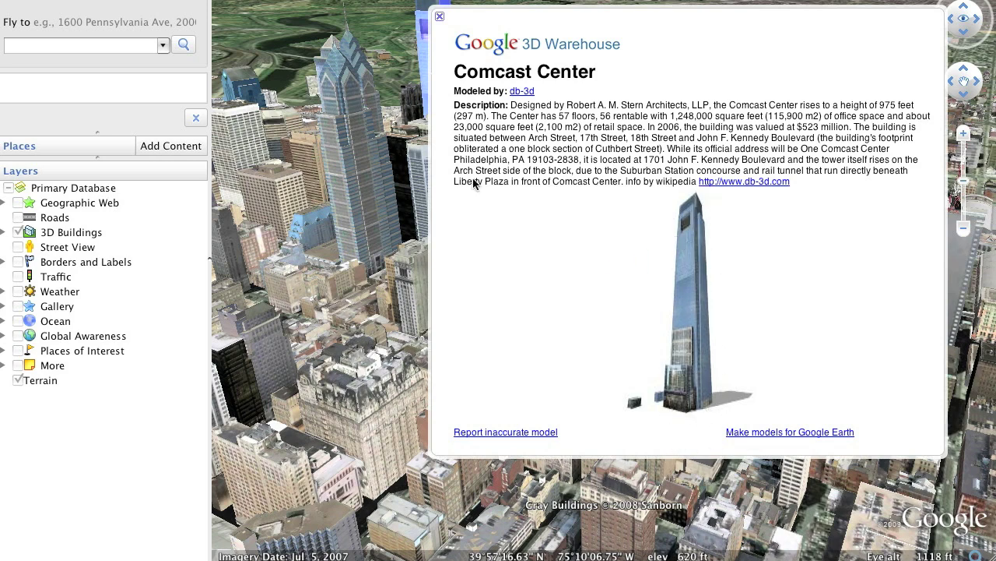
{"action": "left_click", "coordinate": [440, 18]}
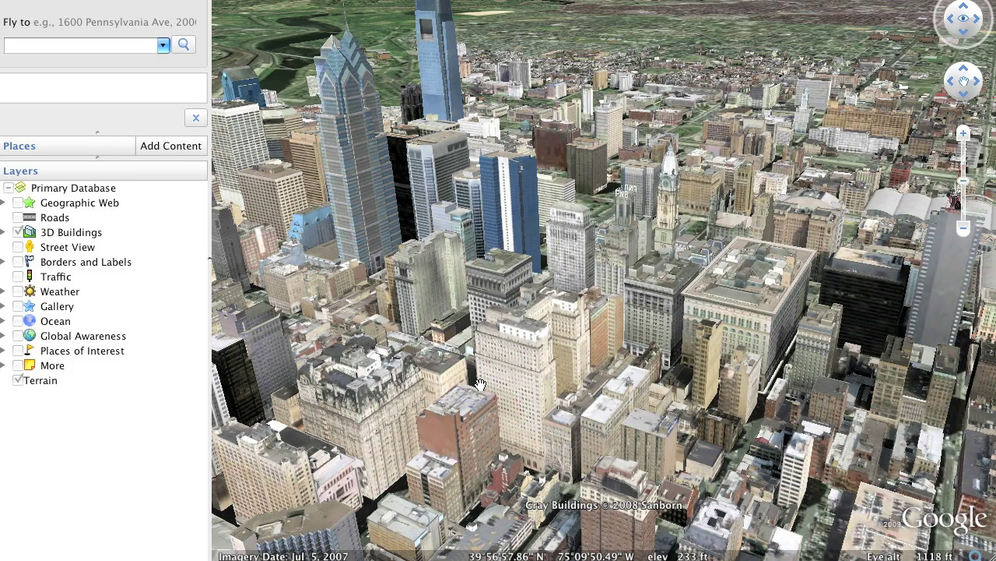
{"action": "left_click_drag", "start_coordinate": [545, 202], "coordinate": [576, 236]}
{"action": "scroll", "coordinate": [577, 235], "scroll_direction": "down", "scroll_amount": 5}
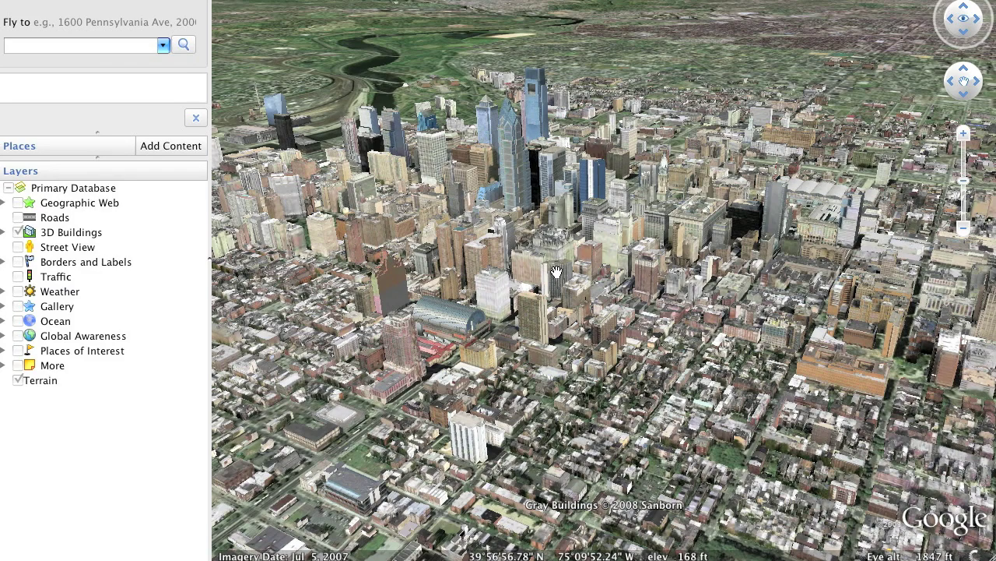
{"action": "scroll", "coordinate": [551, 278], "scroll_direction": "down", "scroll_amount": 2}
{"action": "scroll", "coordinate": [551, 277], "scroll_direction": "up", "scroll_amount": 3}
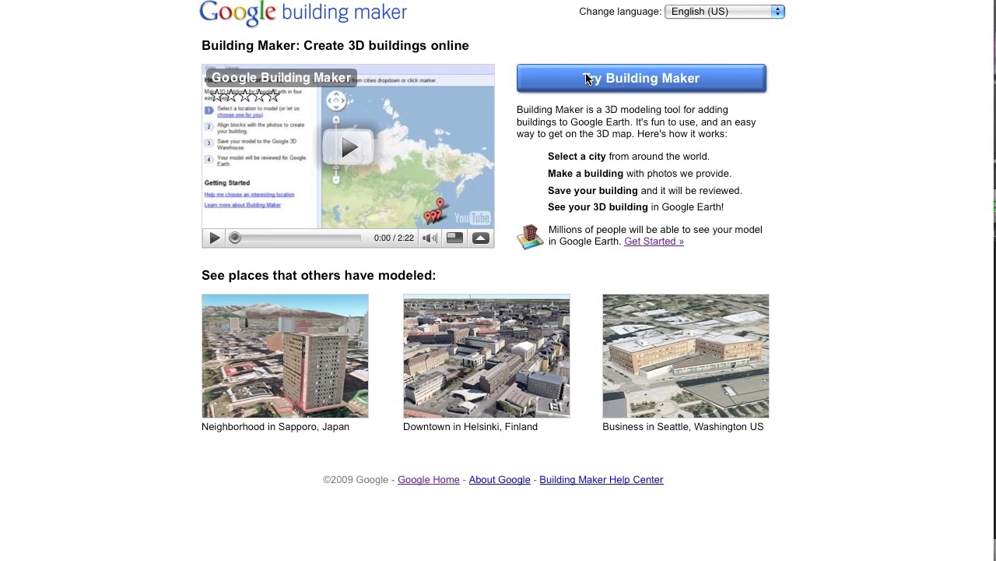
Switch to Google Building Maker in the browser, start it and choose Philadelphia as the city to model.
{"action": "left_click", "coordinate": [641, 78]}
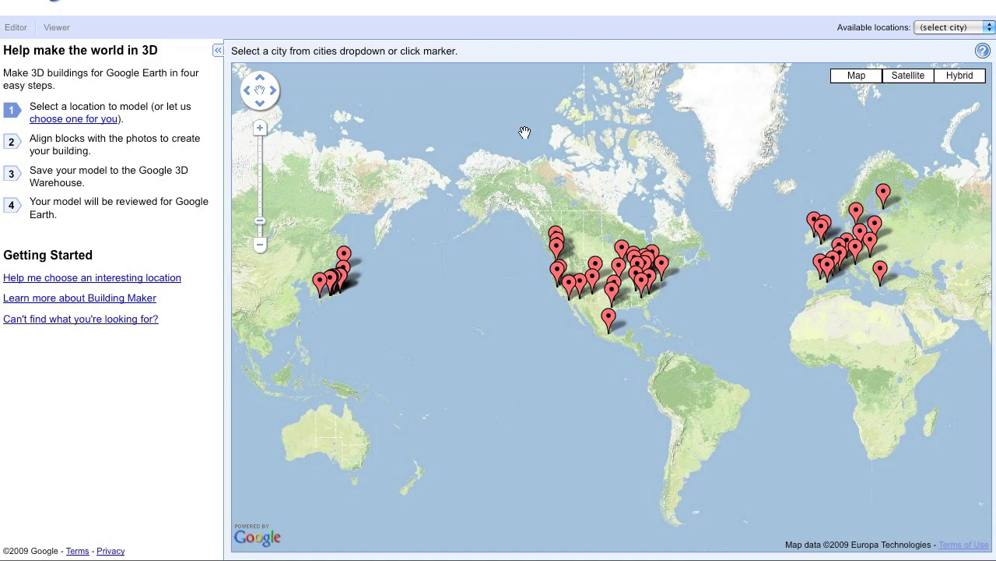
{"action": "scroll", "coordinate": [669, 317], "scroll_direction": "up", "scroll_amount": 1}
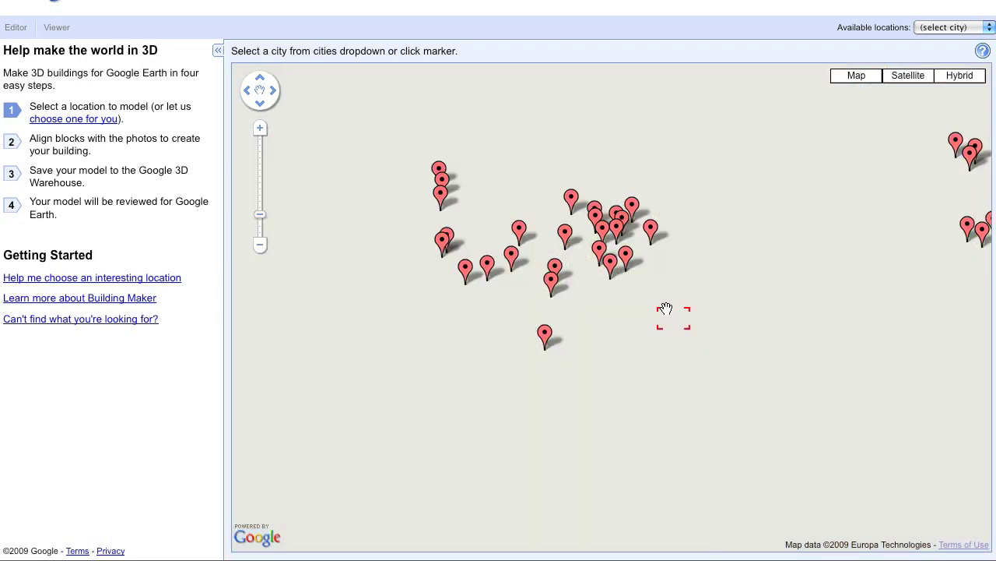
{"action": "scroll", "coordinate": [713, 335], "scroll_direction": "up", "scroll_amount": 1}
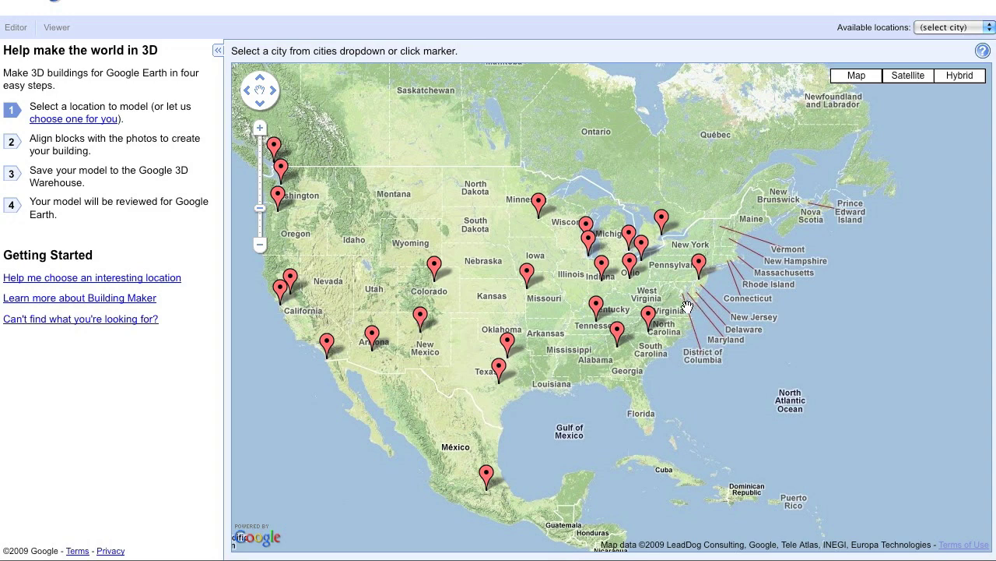
{"action": "left_click_drag", "start_coordinate": [675, 338], "coordinate": [638, 366]}
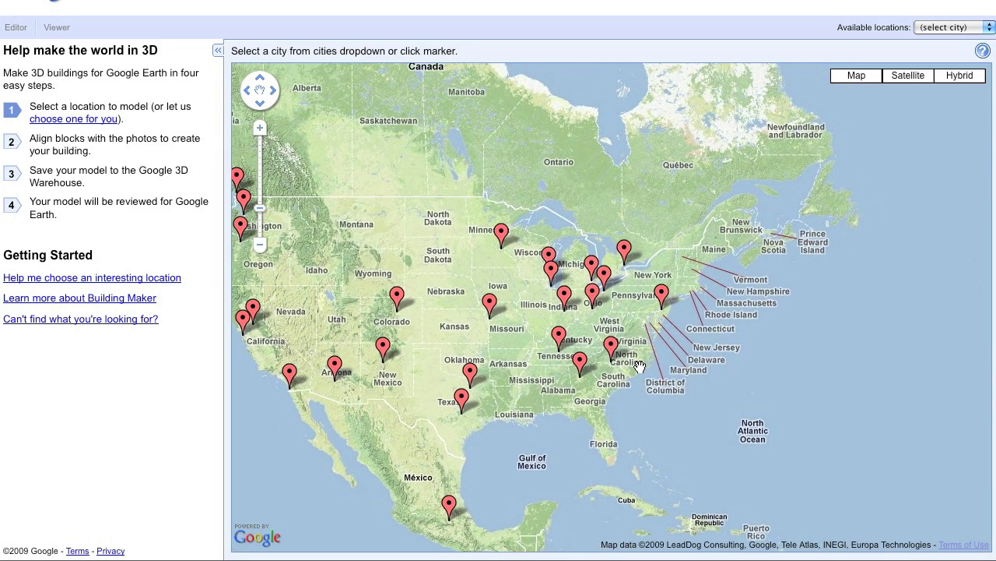
{"action": "left_click", "coordinate": [662, 296]}
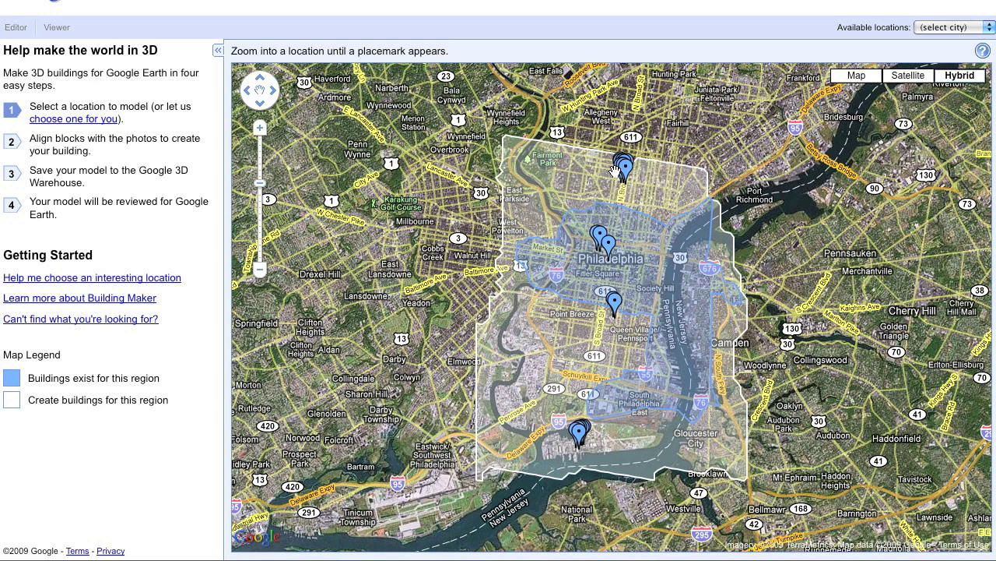
Show the plain street map and examine Philadelphia's existing-building regions and placemarks from the city centre down to the Naval Complex.
{"action": "left_click", "coordinate": [855, 78]}
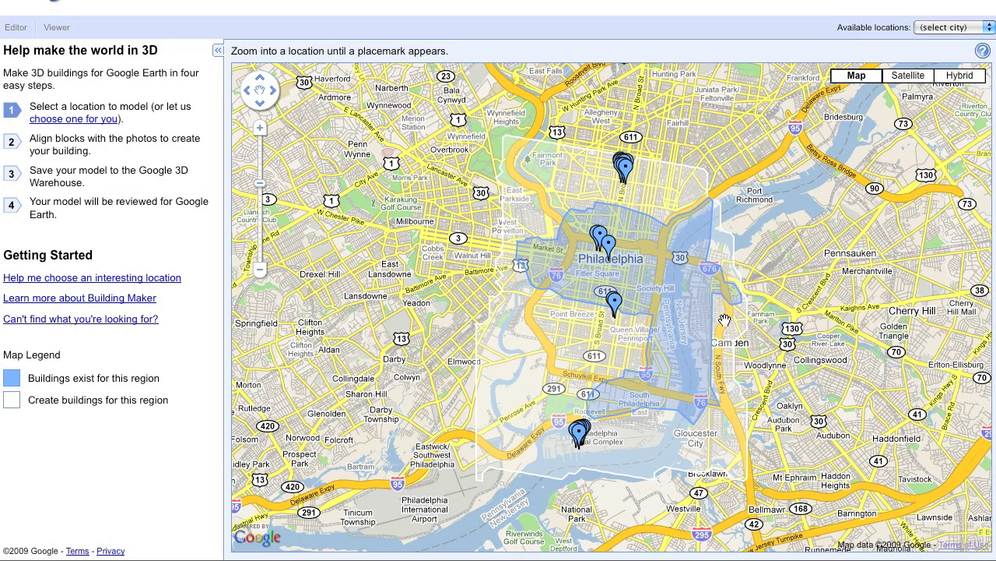
{"action": "double_click", "coordinate": [700, 336]}
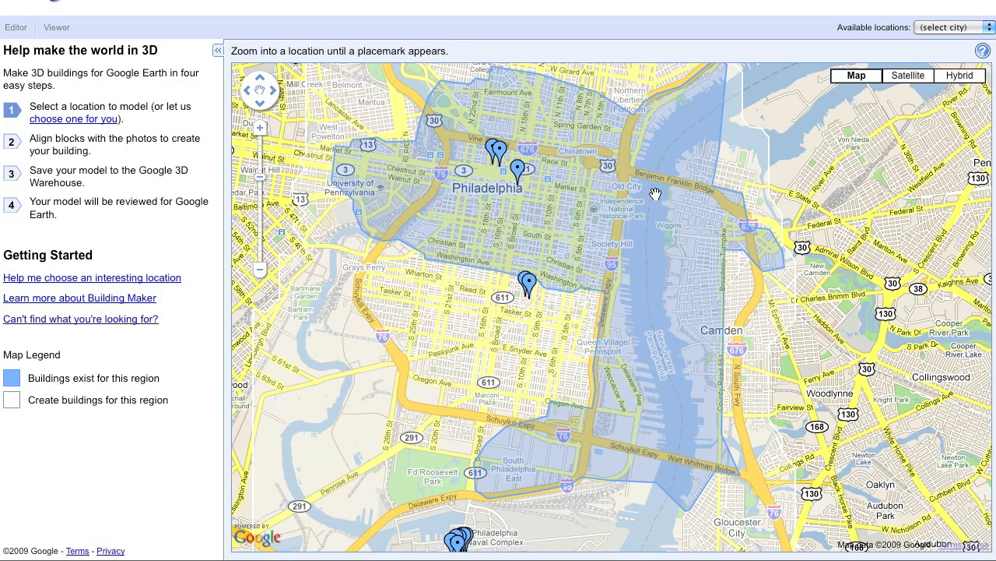
{"action": "left_click_drag", "start_coordinate": [585, 302], "coordinate": [594, 300]}
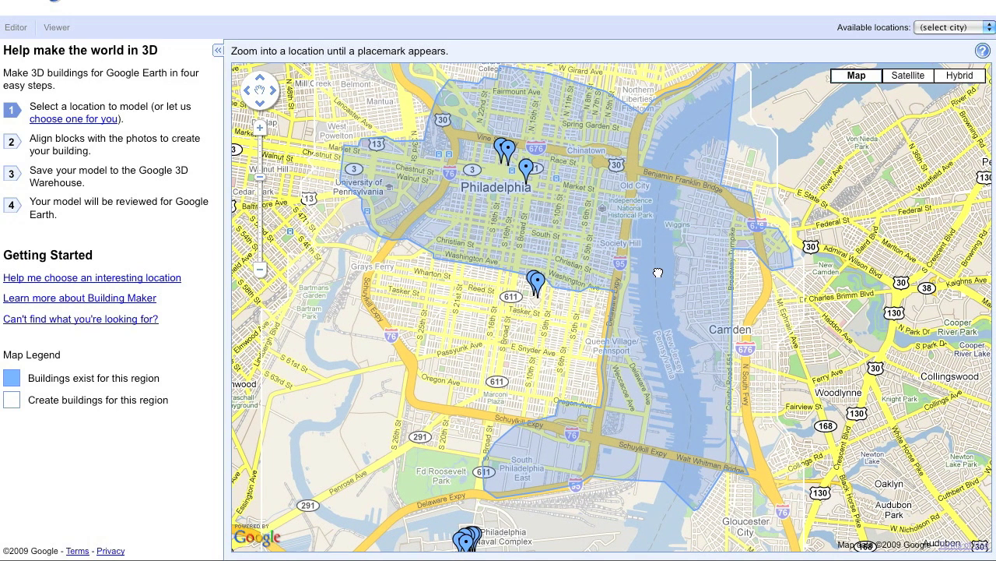
{"action": "left_click_drag", "start_coordinate": [659, 270], "coordinate": [794, 213]}
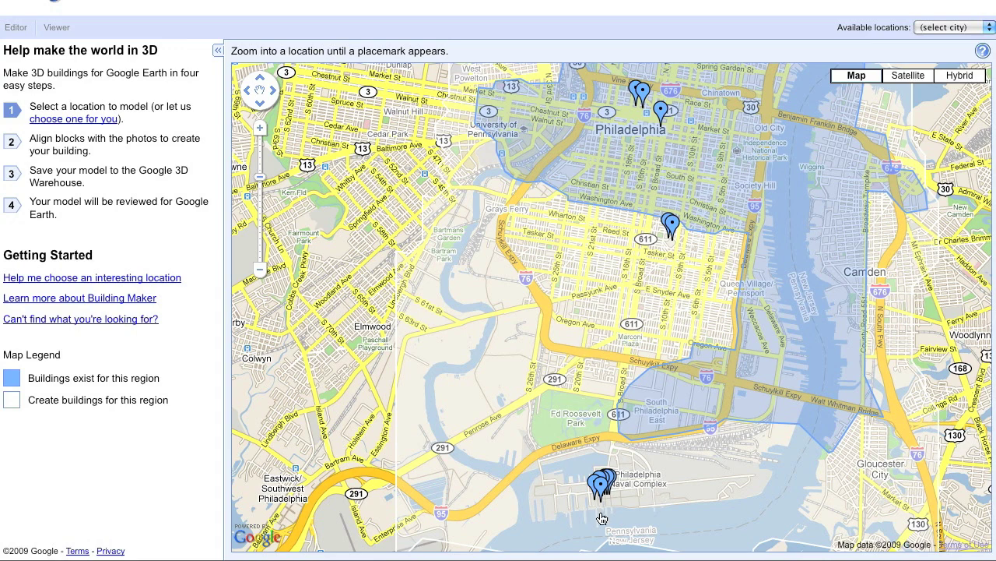
{"action": "left_click_drag", "start_coordinate": [635, 344], "coordinate": [606, 395]}
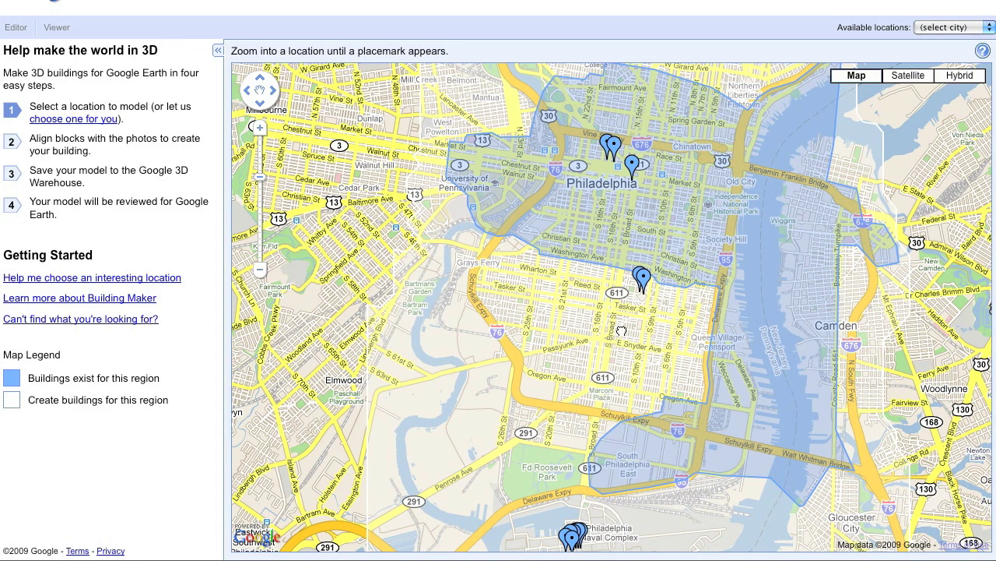
{"action": "left_click_drag", "start_coordinate": [636, 340], "coordinate": [612, 390]}
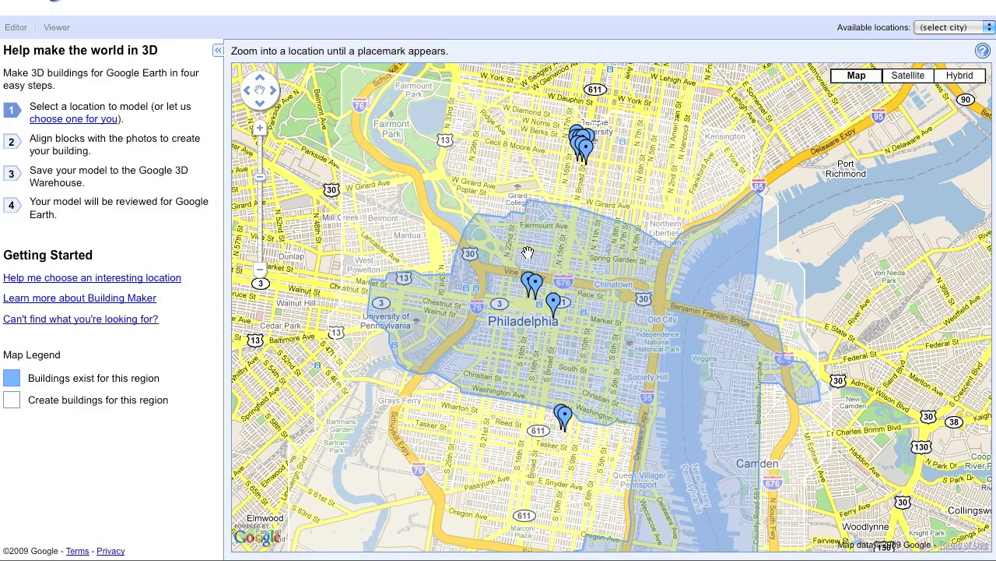
{"action": "double_click", "coordinate": [508, 291]}
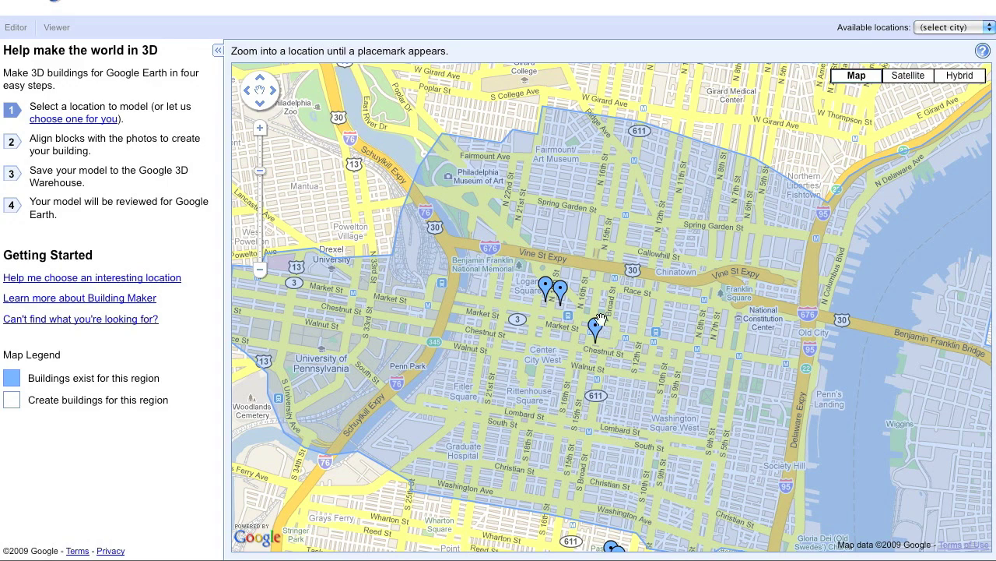
{"action": "left_click_drag", "start_coordinate": [559, 413], "coordinate": [572, 267]}
{"action": "left_click_drag", "start_coordinate": [560, 426], "coordinate": [590, 205]}
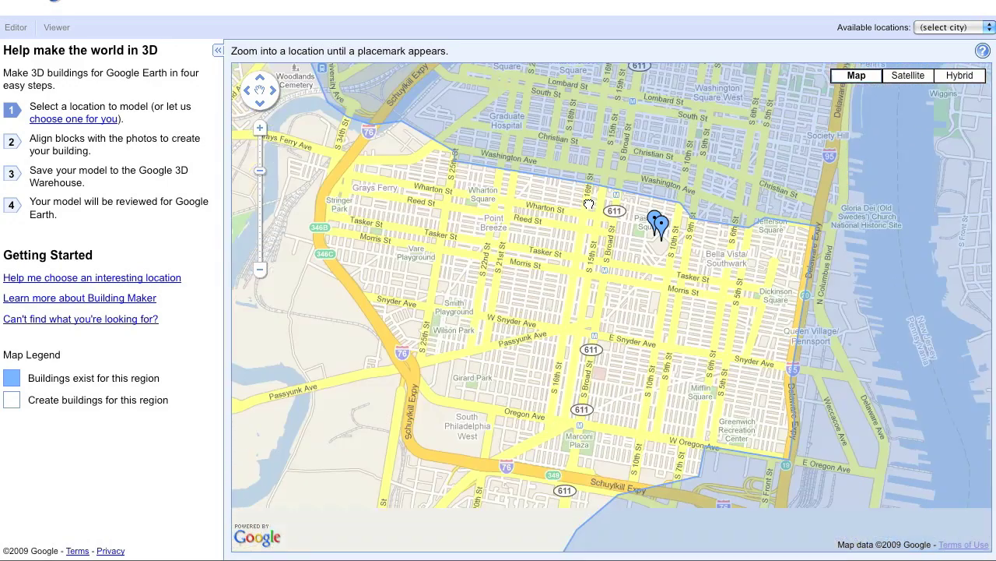
{"action": "left_click_drag", "start_coordinate": [563, 349], "coordinate": [545, 132]}
{"action": "left_click_drag", "start_coordinate": [545, 405], "coordinate": [583, 304]}
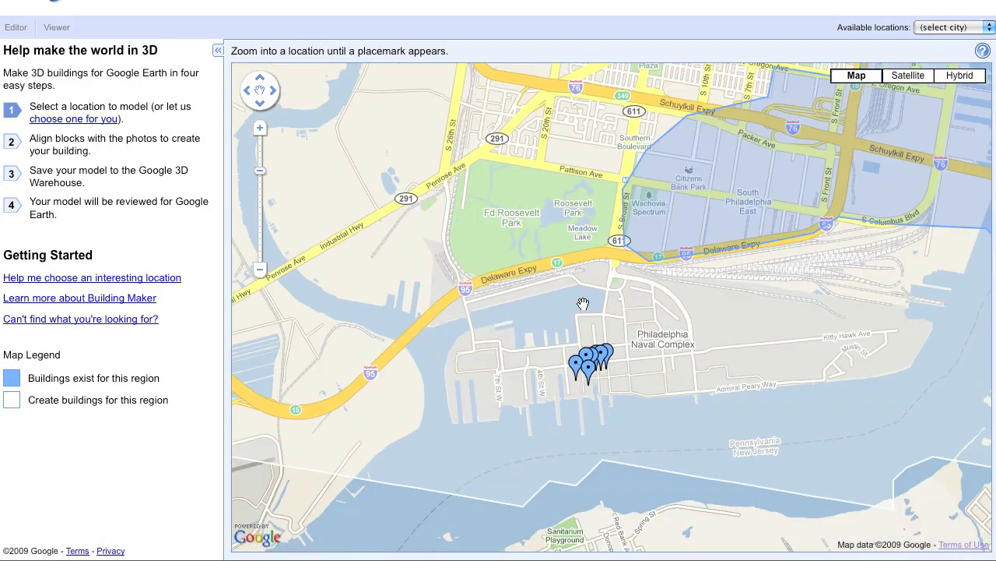
Switch the map to satellite imagery and bring up the red modelling placemark among the Naval Complex buildings.
{"action": "scroll", "coordinate": [580, 350], "scroll_direction": "up", "scroll_amount": 1}
{"action": "left_click", "coordinate": [909, 75]}
{"action": "left_click_drag", "start_coordinate": [597, 362], "coordinate": [619, 315]}
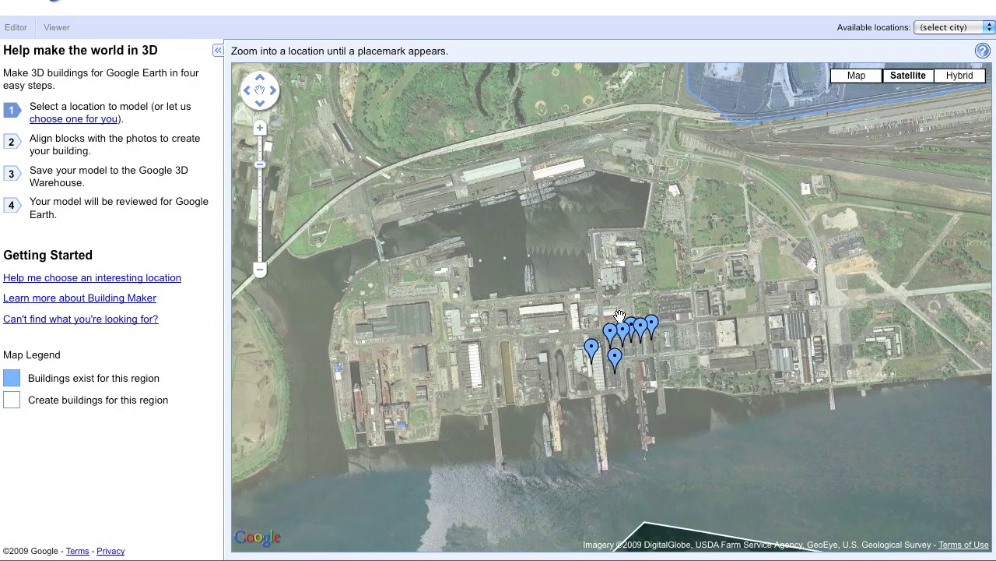
{"action": "scroll", "coordinate": [619, 315], "scroll_direction": "up", "scroll_amount": 1}
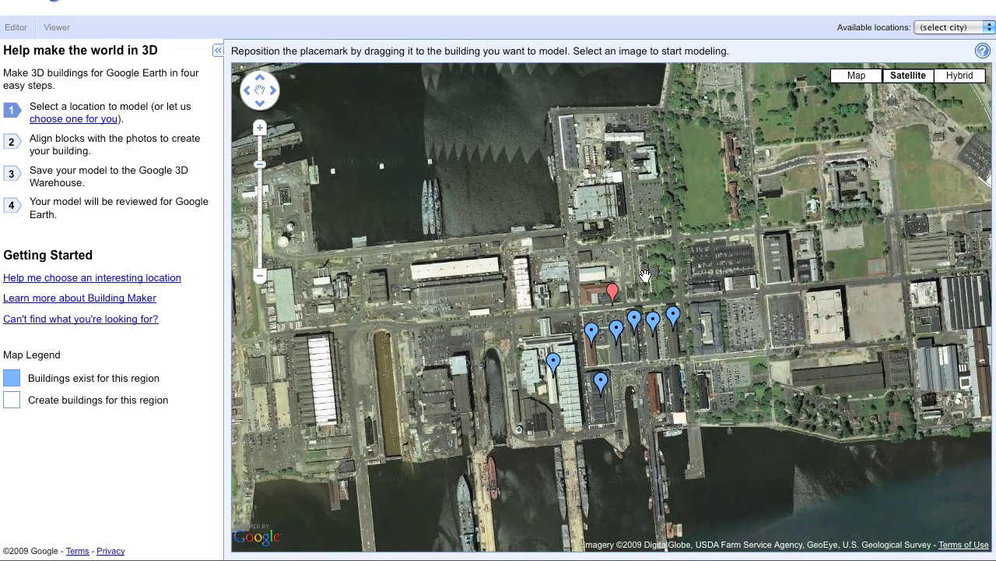
{"action": "scroll", "coordinate": [656, 345], "scroll_direction": "up", "scroll_amount": 1}
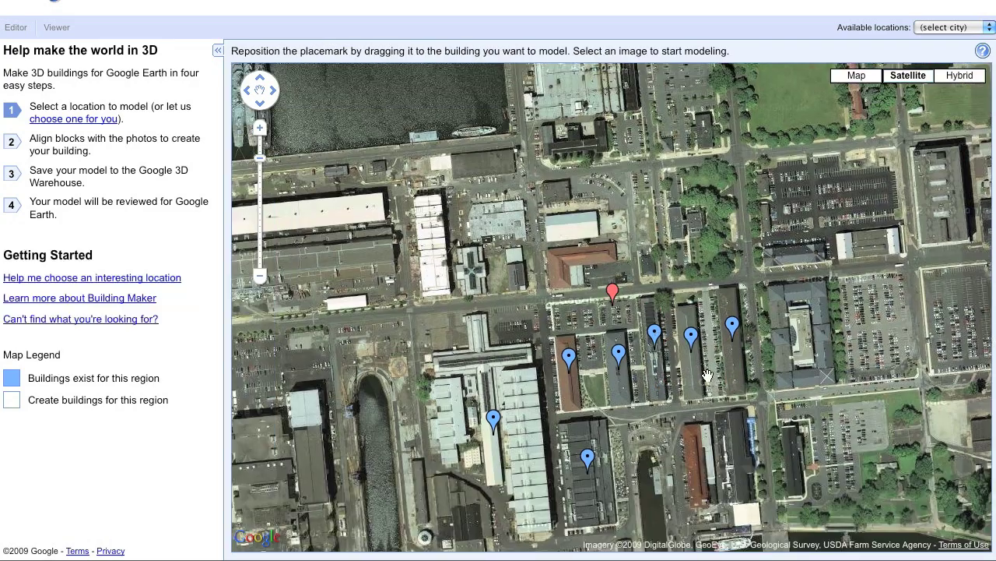
Place the modelling placemark on the small dark-roofed brick building west of the red-roofed L-shaped one and start building it.
{"action": "left_click_drag", "start_coordinate": [708, 376], "coordinate": [785, 400]}
{"action": "scroll", "coordinate": [674, 285], "scroll_direction": "up", "scroll_amount": 1}
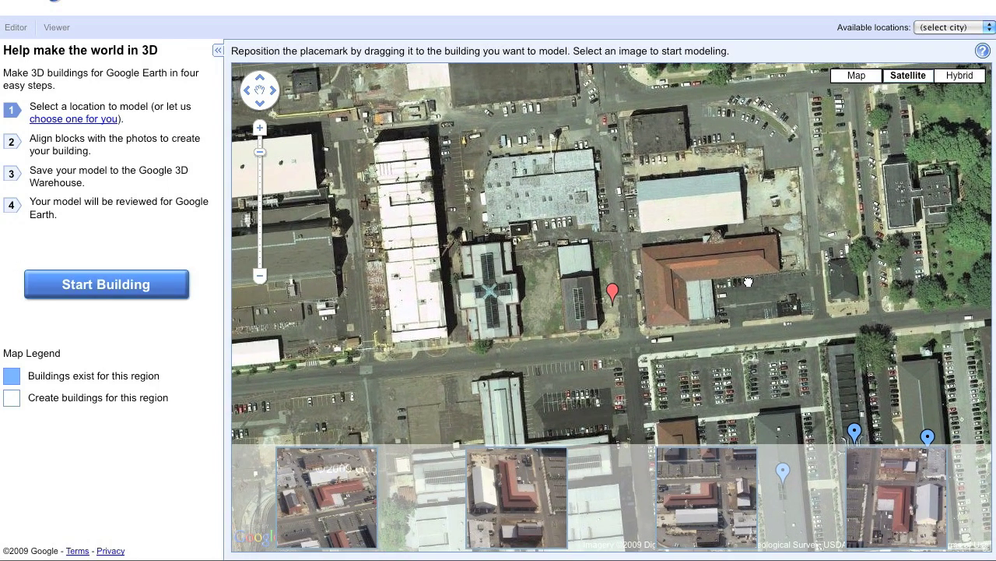
{"action": "left_click_drag", "start_coordinate": [667, 288], "coordinate": [692, 301]}
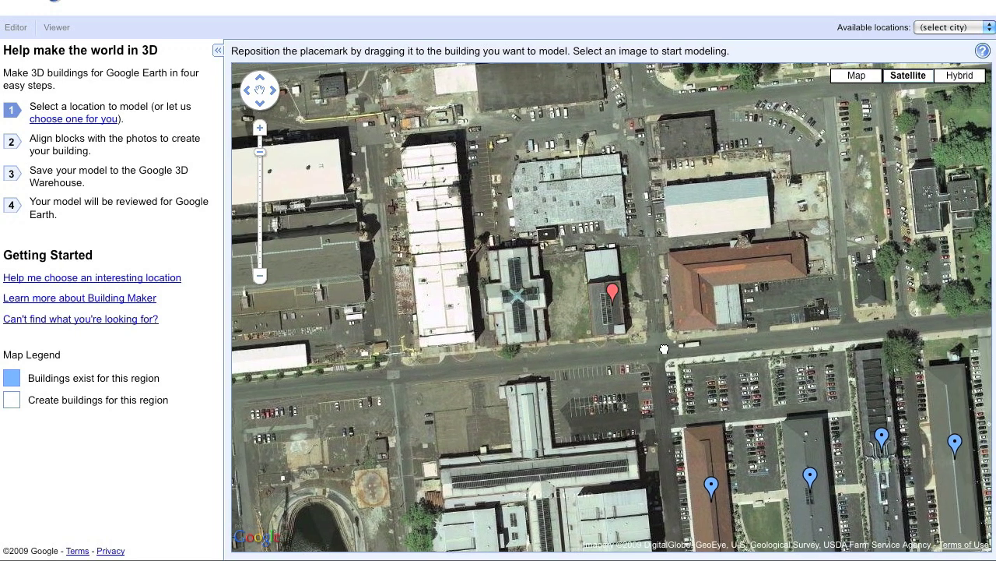
{"action": "left_click_drag", "start_coordinate": [664, 349], "coordinate": [719, 377]}
{"action": "scroll", "coordinate": [667, 347], "scroll_direction": "up", "scroll_amount": 1}
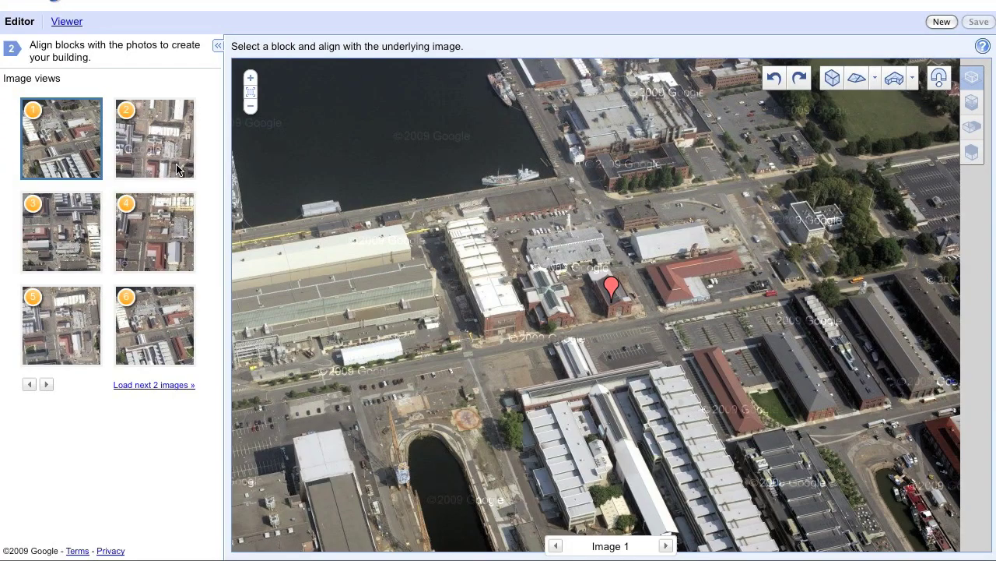
{"action": "scroll", "coordinate": [628, 333], "scroll_direction": "up", "scroll_amount": 2}
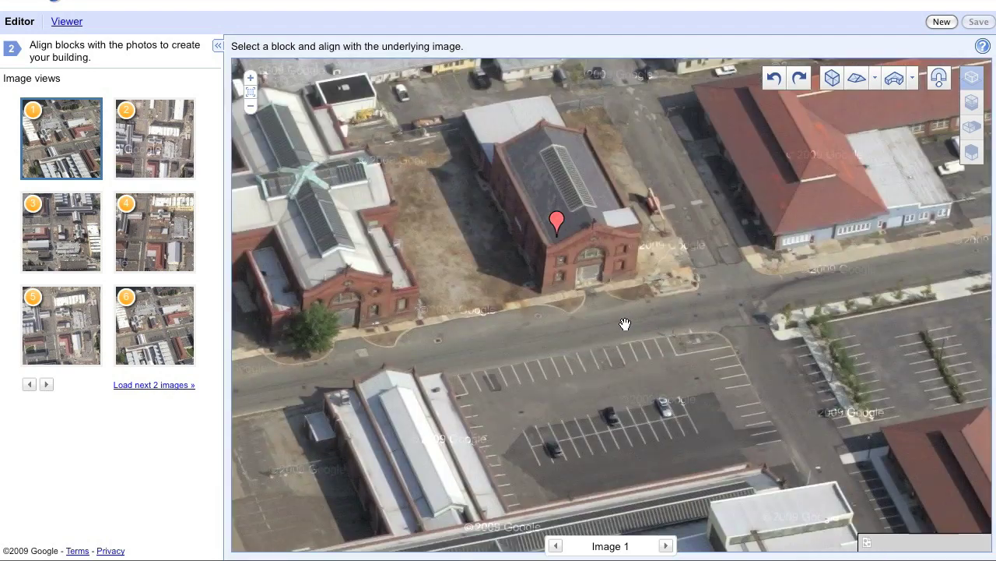
Load the next two aerial image views for the brick building.
{"action": "left_click_drag", "start_coordinate": [646, 255], "coordinate": [647, 298]}
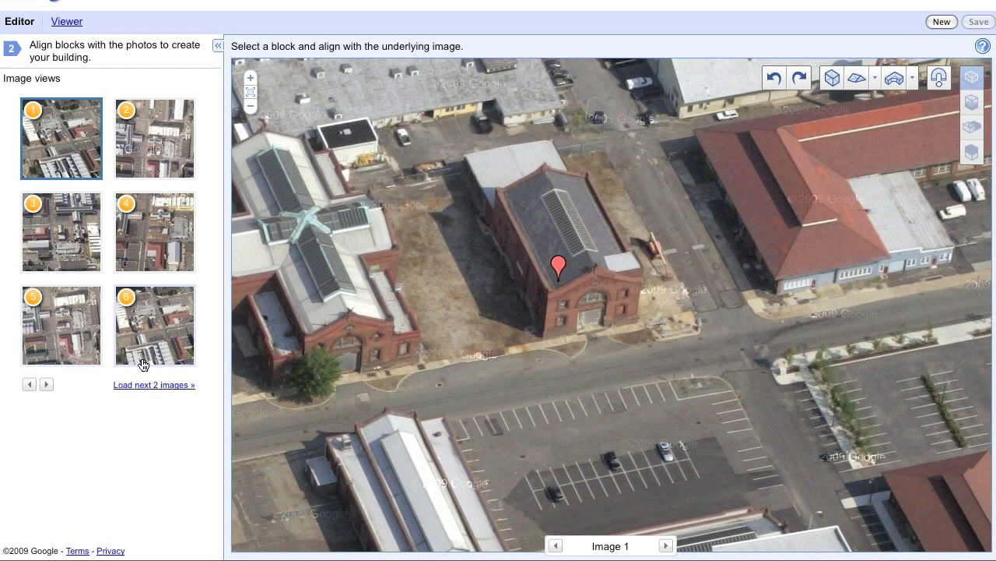
{"action": "left_click", "coordinate": [144, 383]}
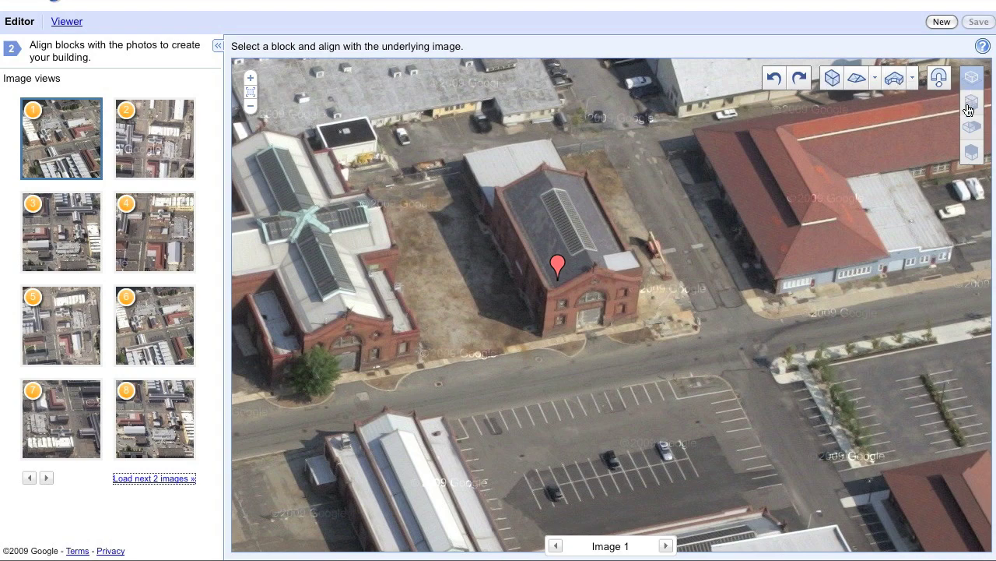
{"action": "scroll", "coordinate": [641, 322], "scroll_direction": "up", "scroll_amount": 4}
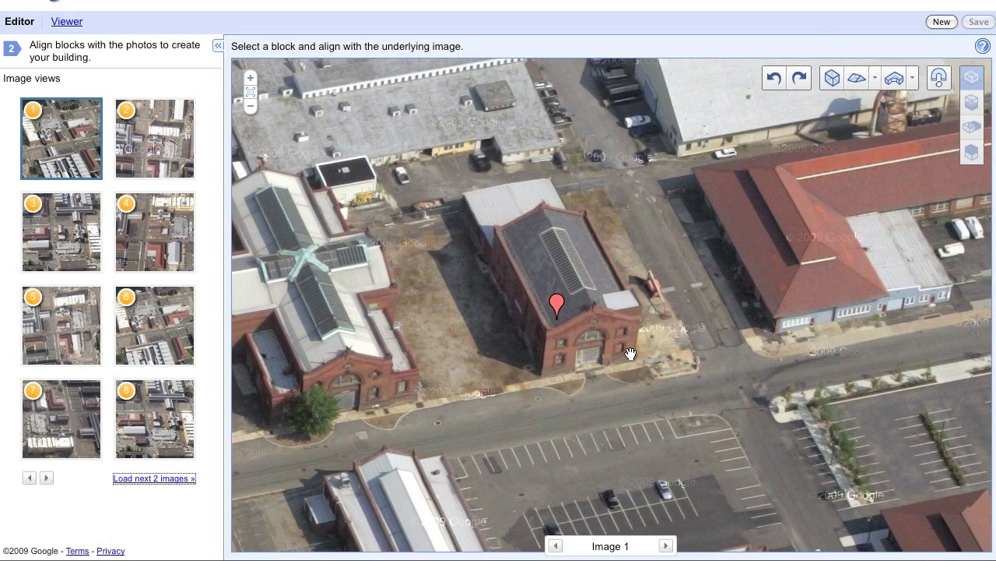
{"action": "scroll", "coordinate": [723, 395], "scroll_direction": "down", "scroll_amount": 2}
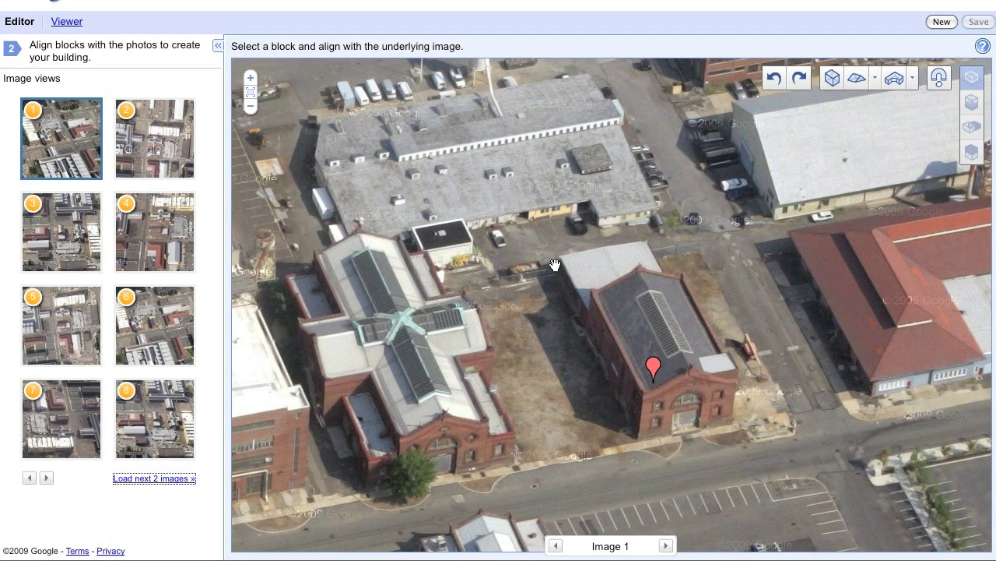
Add a box block in Image 1 and roughly fit its corners to the dark-roofed brick building's walls and eaves.
{"action": "left_click", "coordinate": [837, 84]}
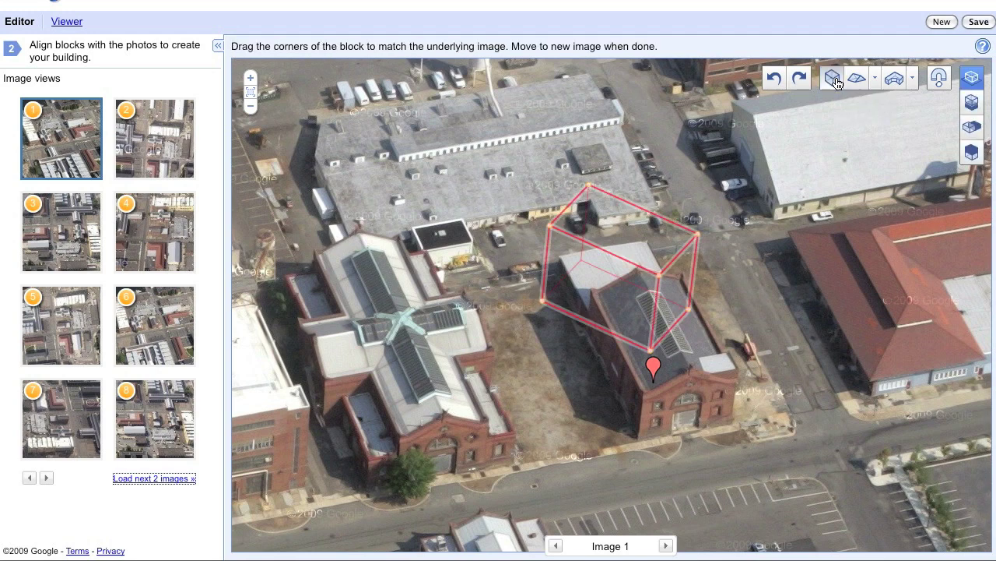
{"action": "left_click_drag", "start_coordinate": [653, 354], "coordinate": [639, 441]}
{"action": "left_click_drag", "start_coordinate": [676, 401], "coordinate": [730, 424]}
{"action": "left_click_drag", "start_coordinate": [598, 357], "coordinate": [588, 336]}
{"action": "left_click_drag", "start_coordinate": [649, 364], "coordinate": [648, 406]}
{"action": "scroll", "coordinate": [676, 350], "scroll_direction": "up", "scroll_amount": 1}
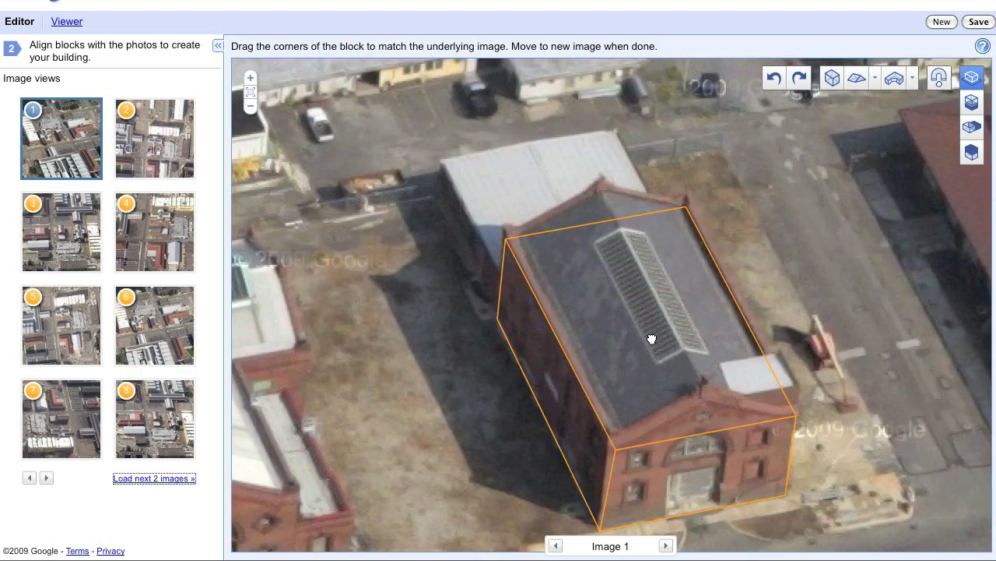
Fine-tune the block's upper corners in Image 1 so they match the brick building's eave corners.
{"action": "left_click_drag", "start_coordinate": [472, 217], "coordinate": [470, 210]}
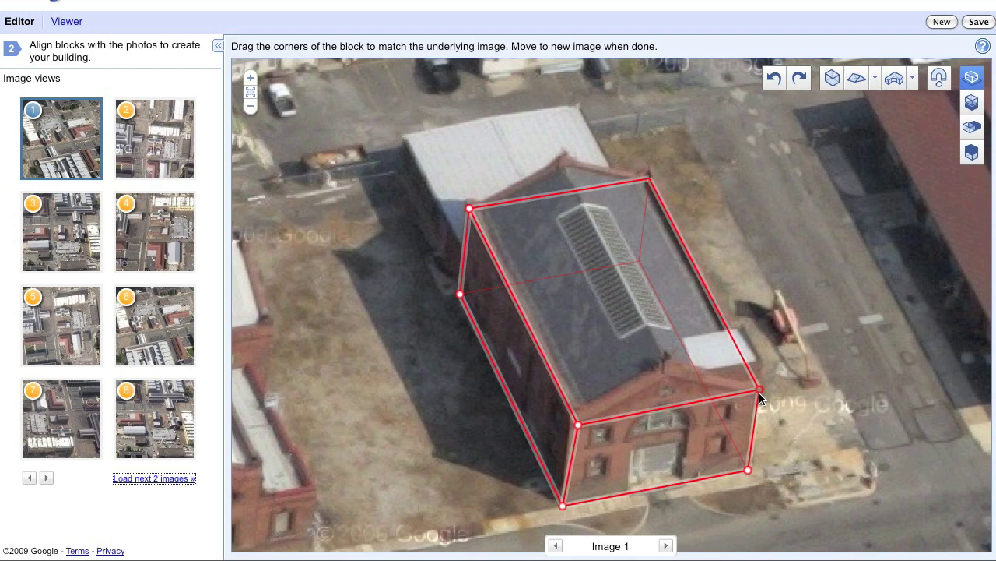
{"action": "left_click_drag", "start_coordinate": [758, 393], "coordinate": [759, 394]}
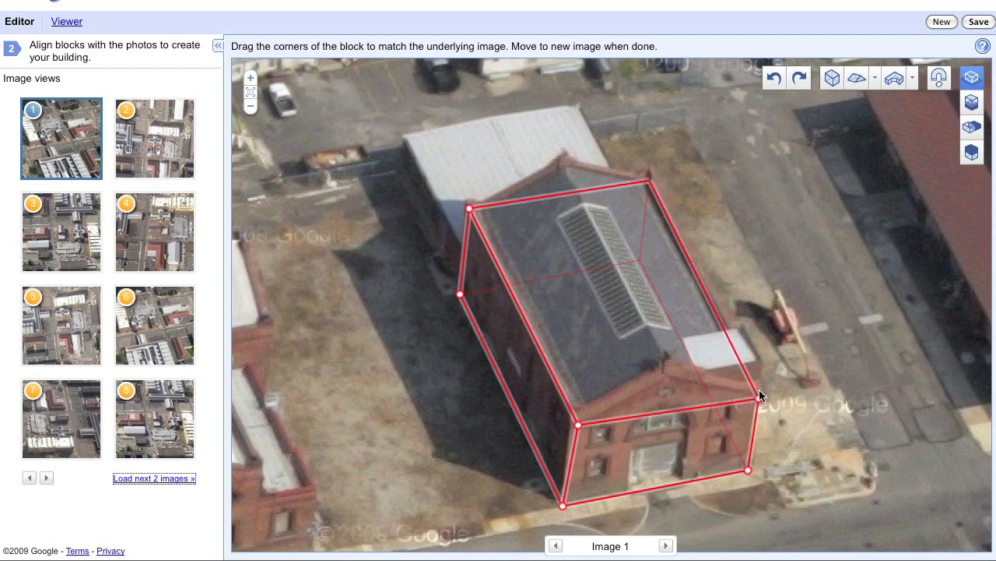
{"action": "left_click_drag", "start_coordinate": [579, 426], "coordinate": [570, 424]}
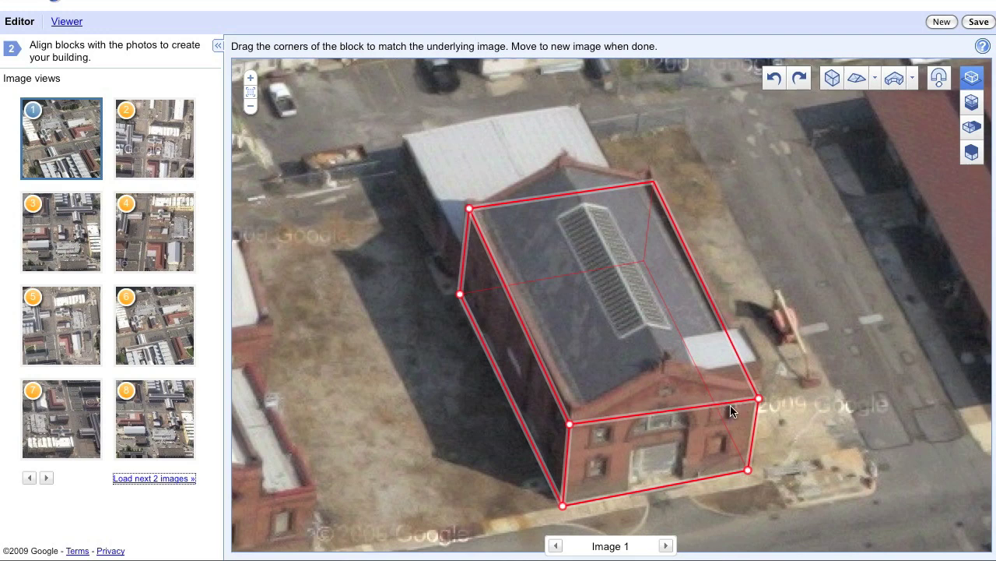
{"action": "left_click_drag", "start_coordinate": [759, 398], "coordinate": [759, 387]}
{"action": "left_click_drag", "start_coordinate": [575, 423], "coordinate": [576, 423]}
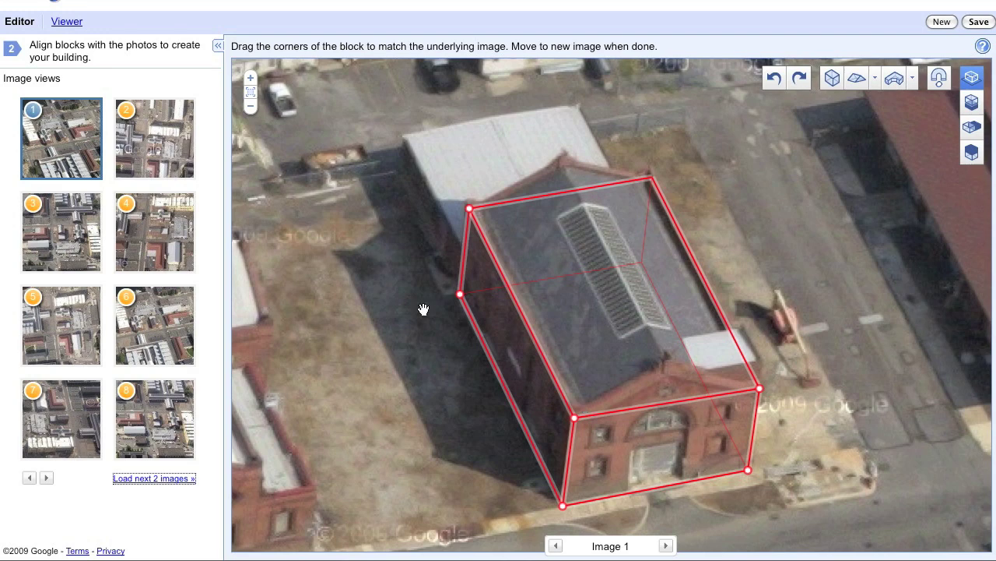
Align the block's corners with the building's roof edges in Image 2 and Image 3.
{"action": "left_click", "coordinate": [145, 139]}
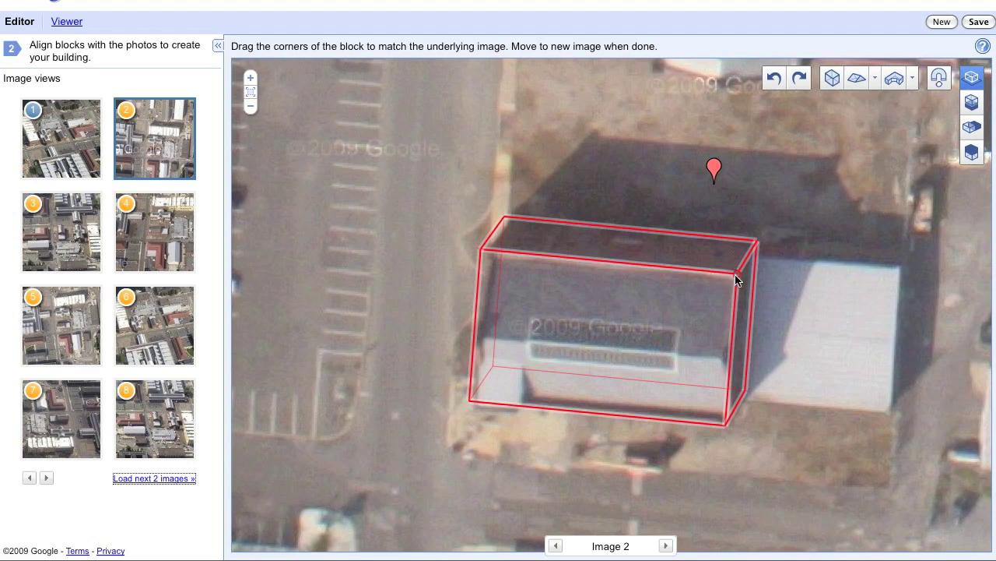
{"action": "left_click_drag", "start_coordinate": [736, 274], "coordinate": [736, 277]}
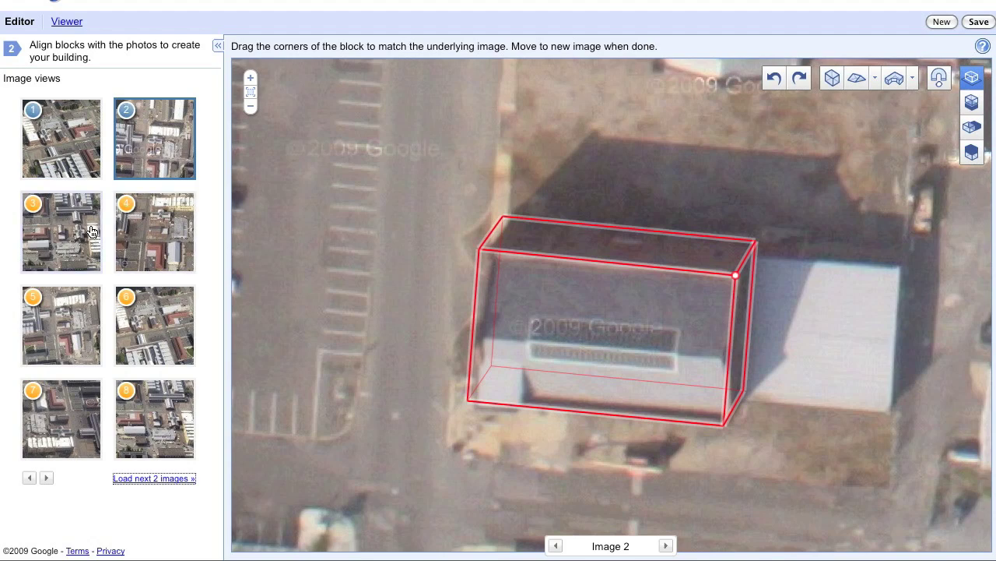
{"action": "left_click", "coordinate": [66, 232]}
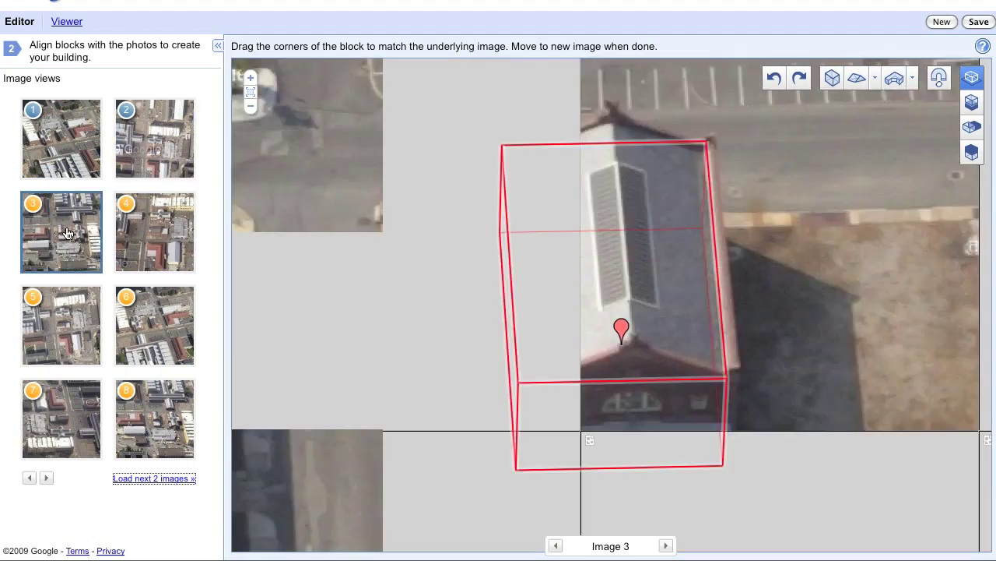
{"action": "left_click_drag", "start_coordinate": [729, 375], "coordinate": [739, 371]}
{"action": "left_click_drag", "start_coordinate": [502, 141], "coordinate": [511, 131]}
{"action": "left_click_drag", "start_coordinate": [711, 130], "coordinate": [714, 137]}
{"action": "left_click_drag", "start_coordinate": [521, 380], "coordinate": [530, 378]}
Align the block's roof corners and street-side base corner with the brick building in Image 4.
{"action": "left_click", "coordinate": [133, 231]}
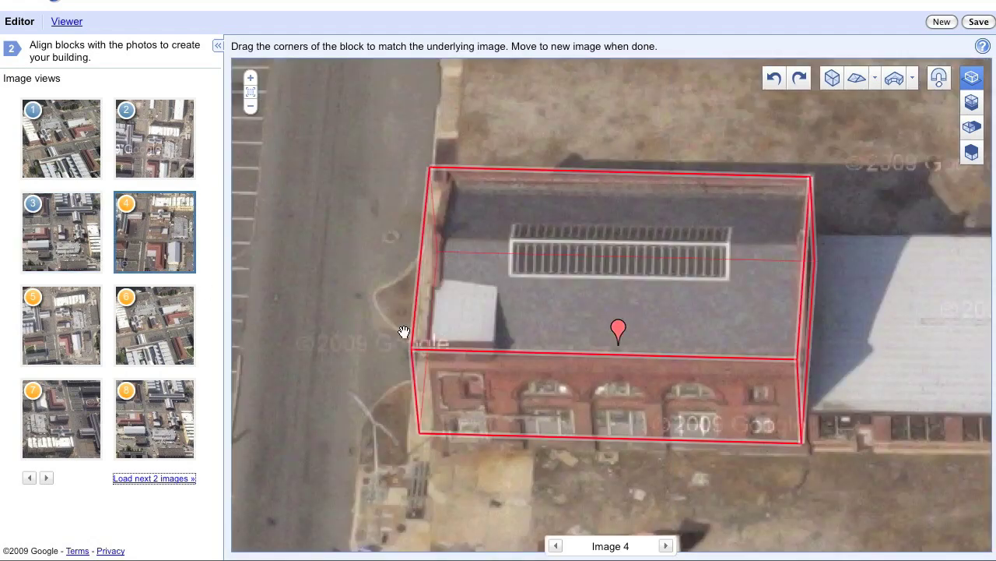
{"action": "left_click", "coordinate": [796, 361]}
{"action": "left_click_drag", "start_coordinate": [418, 349], "coordinate": [425, 358]}
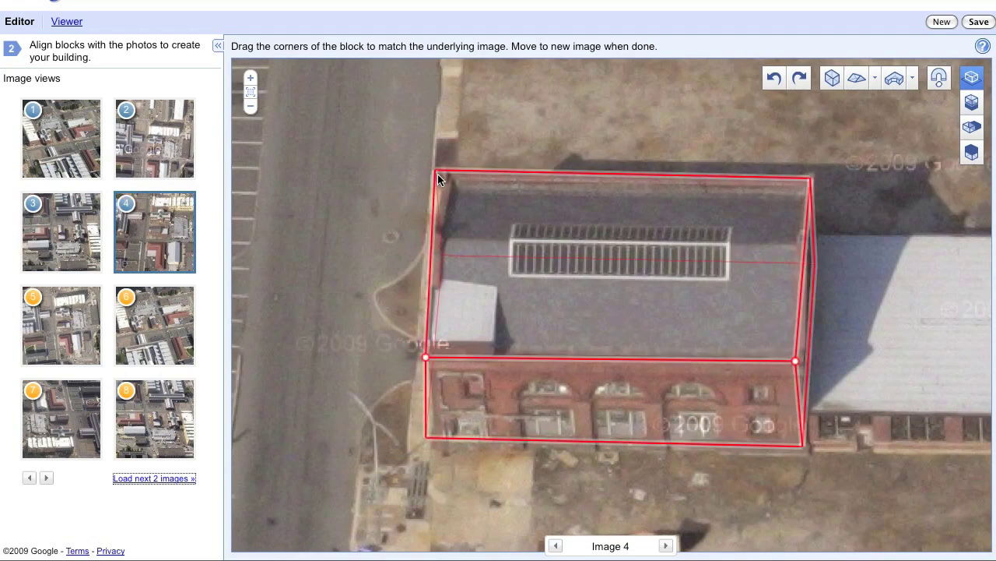
{"action": "left_click_drag", "start_coordinate": [436, 176], "coordinate": [445, 178]}
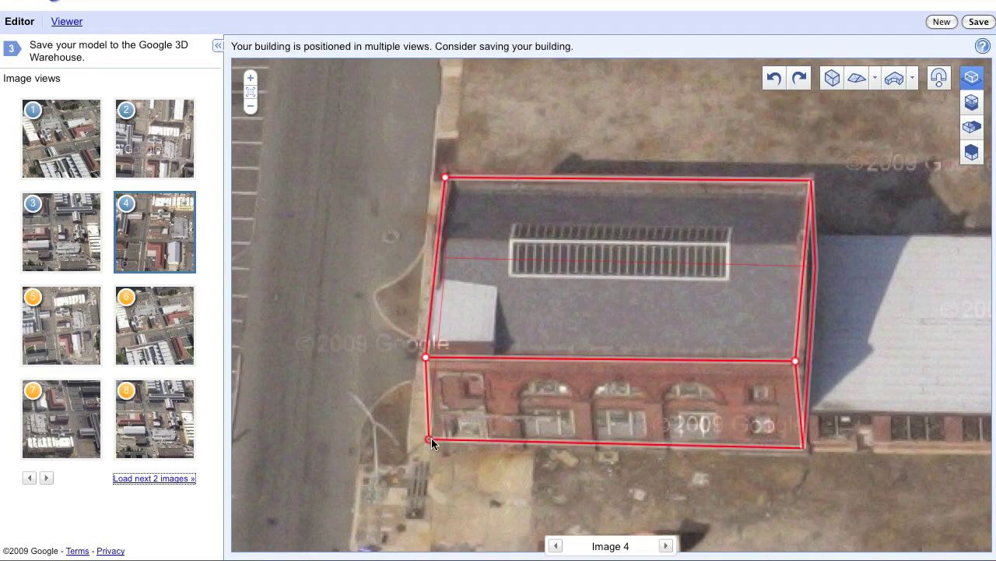
{"action": "left_click_drag", "start_coordinate": [431, 438], "coordinate": [434, 437]}
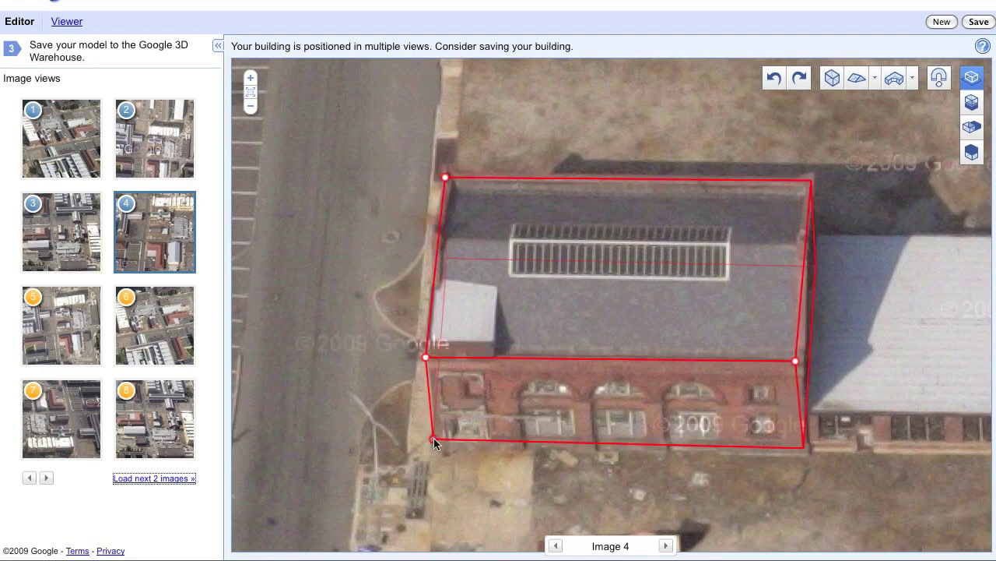
Adjust the block's street-side roof corner in Image 5 and its front eave corner in Image 6.
{"action": "left_click", "coordinate": [57, 316]}
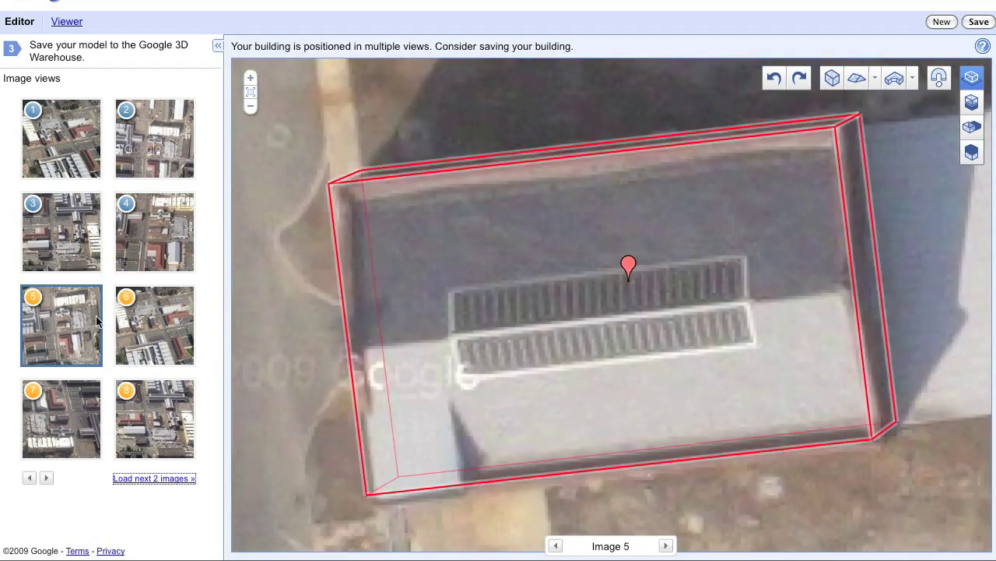
{"action": "left_click", "coordinate": [331, 185]}
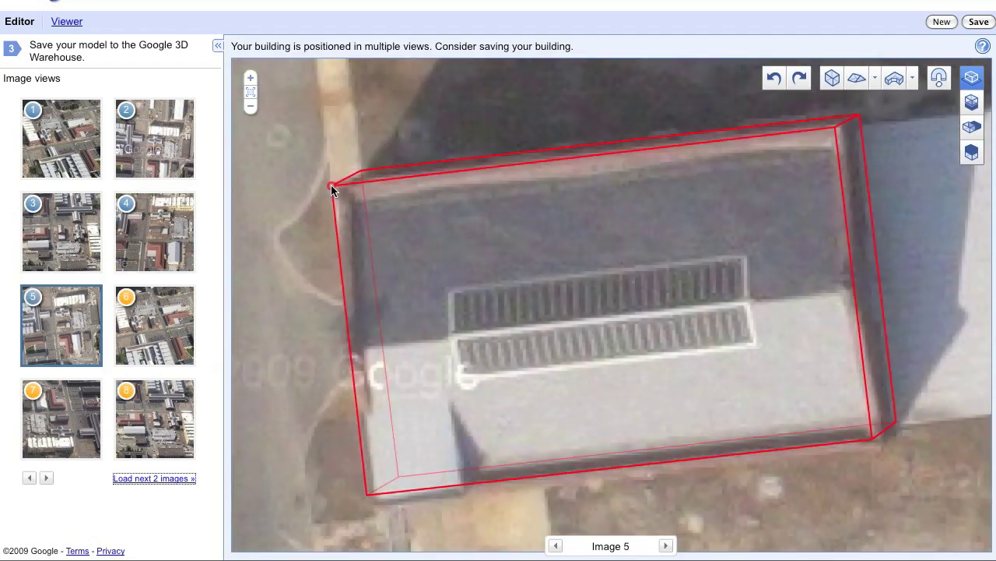
{"action": "left_click", "coordinate": [170, 310]}
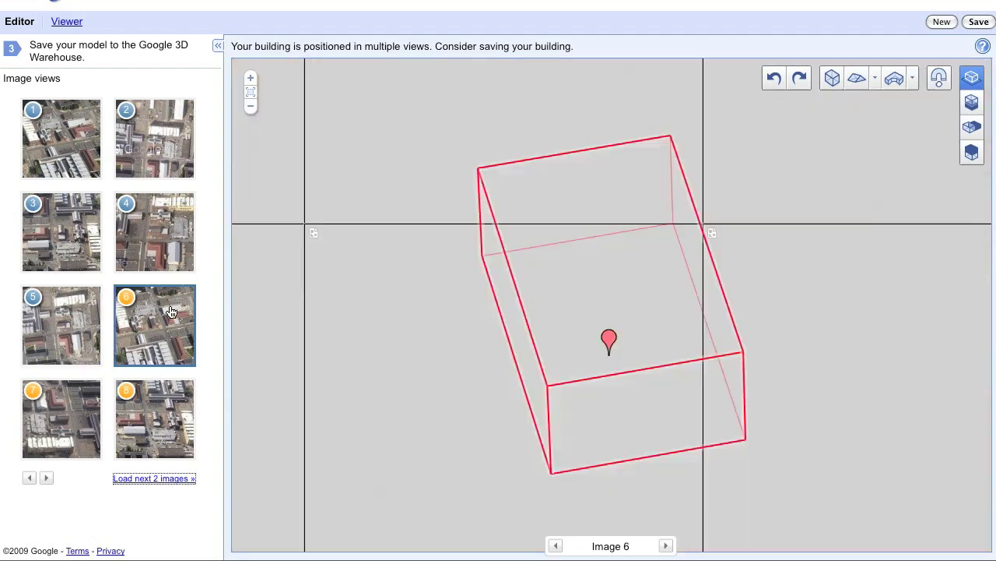
{"action": "left_click_drag", "start_coordinate": [545, 392], "coordinate": [548, 389]}
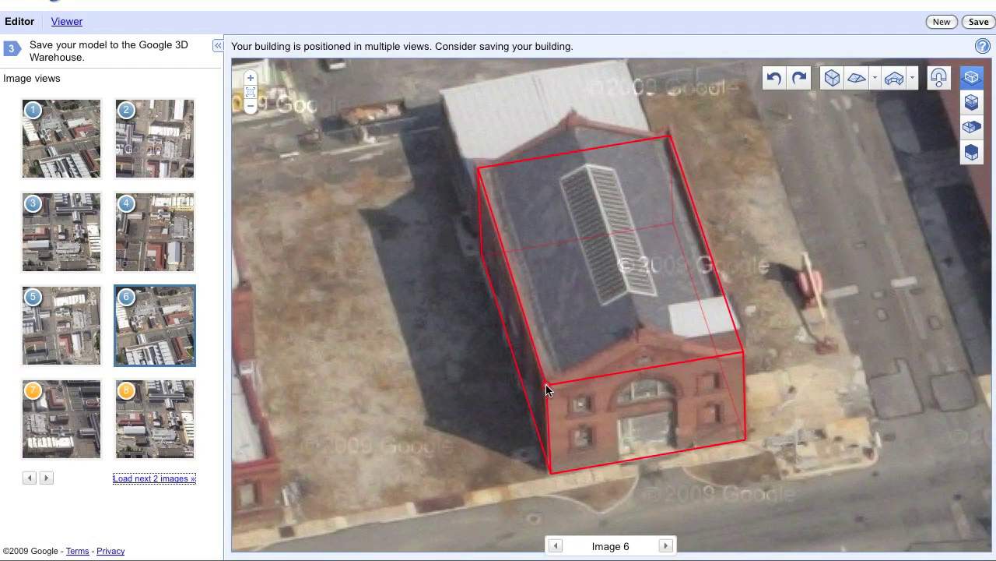
{"action": "scroll", "coordinate": [547, 389], "scroll_direction": "up", "scroll_amount": 3}
{"action": "scroll", "coordinate": [618, 341], "scroll_direction": "down", "scroll_amount": 3}
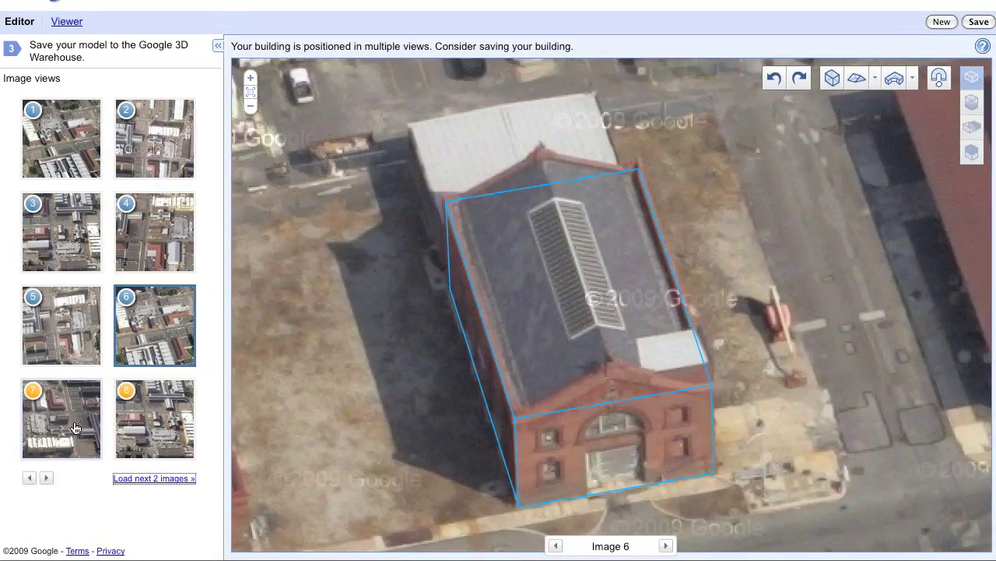
Return to Image 1, add a gable roof block and stretch it roughly over the building's dark roof.
{"action": "left_click", "coordinate": [68, 137]}
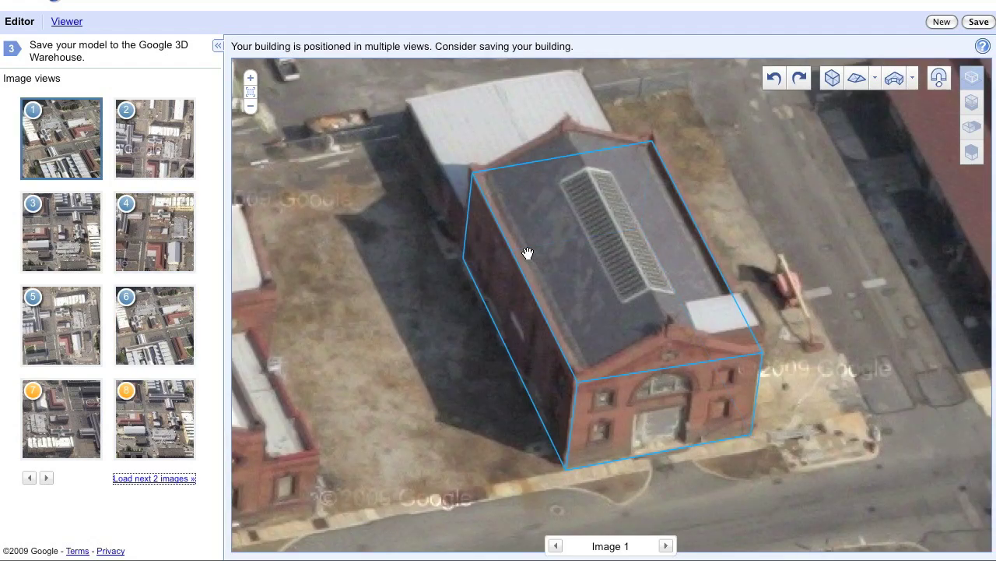
{"action": "left_click", "coordinate": [655, 372]}
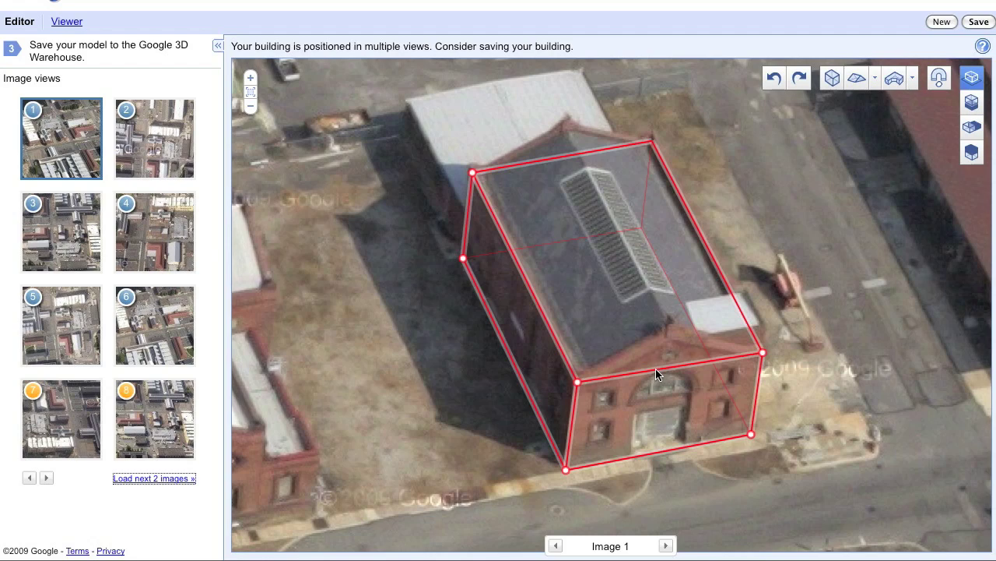
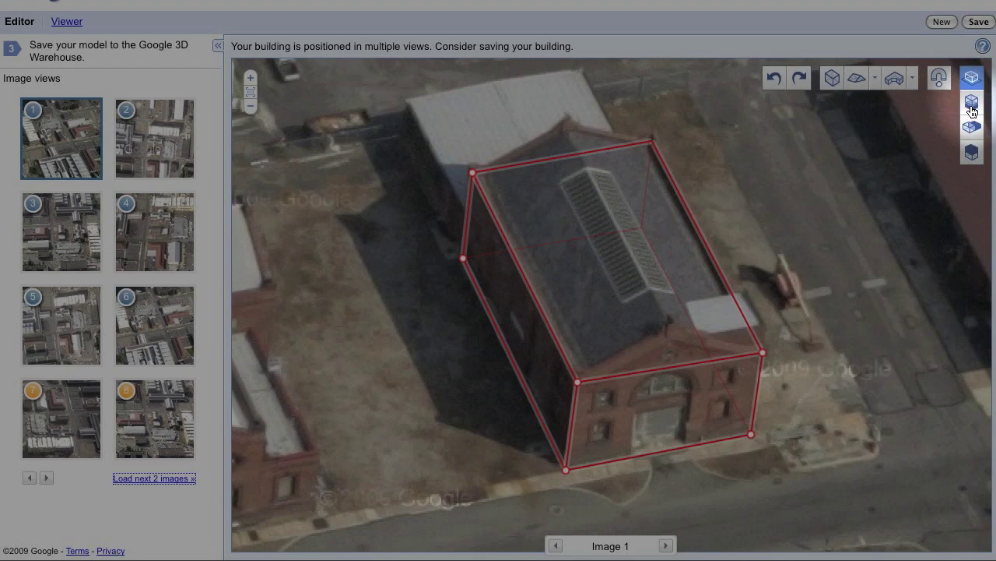
{"action": "left_click", "coordinate": [874, 80]}
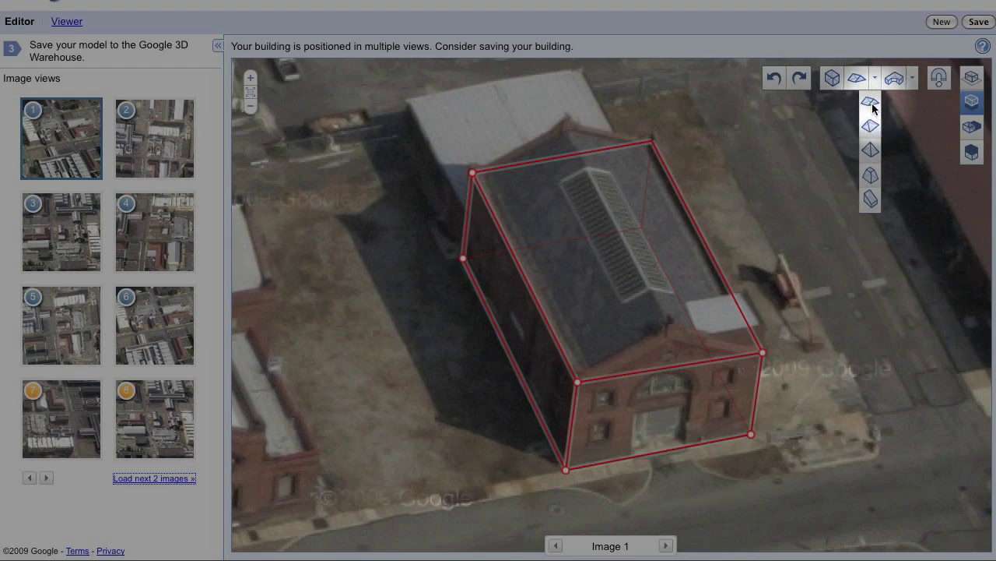
{"action": "left_click", "coordinate": [870, 103]}
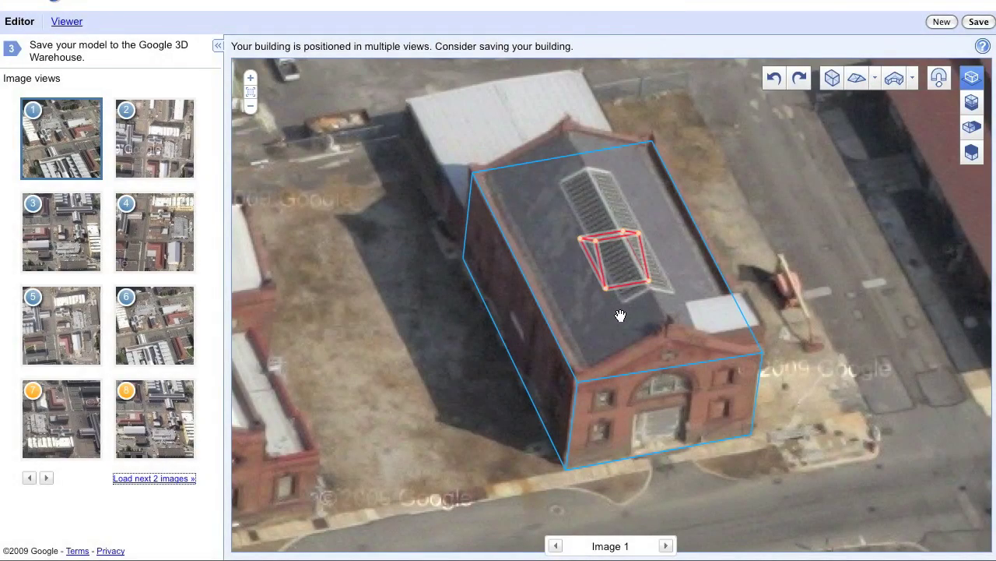
{"action": "left_click_drag", "start_coordinate": [646, 285], "coordinate": [609, 340]}
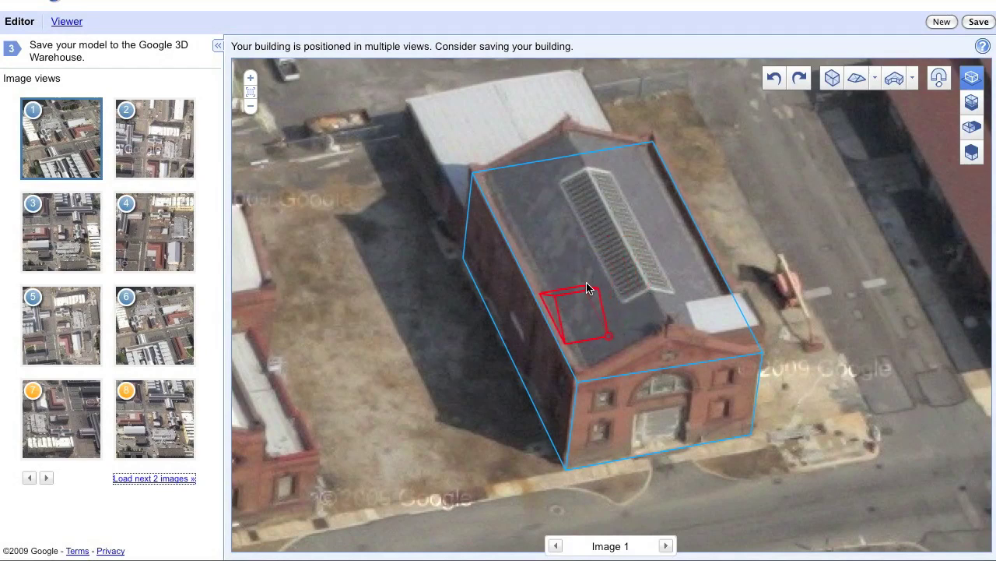
{"action": "left_click_drag", "start_coordinate": [623, 319], "coordinate": [736, 346]}
{"action": "left_click_drag", "start_coordinate": [660, 352], "coordinate": [619, 364]}
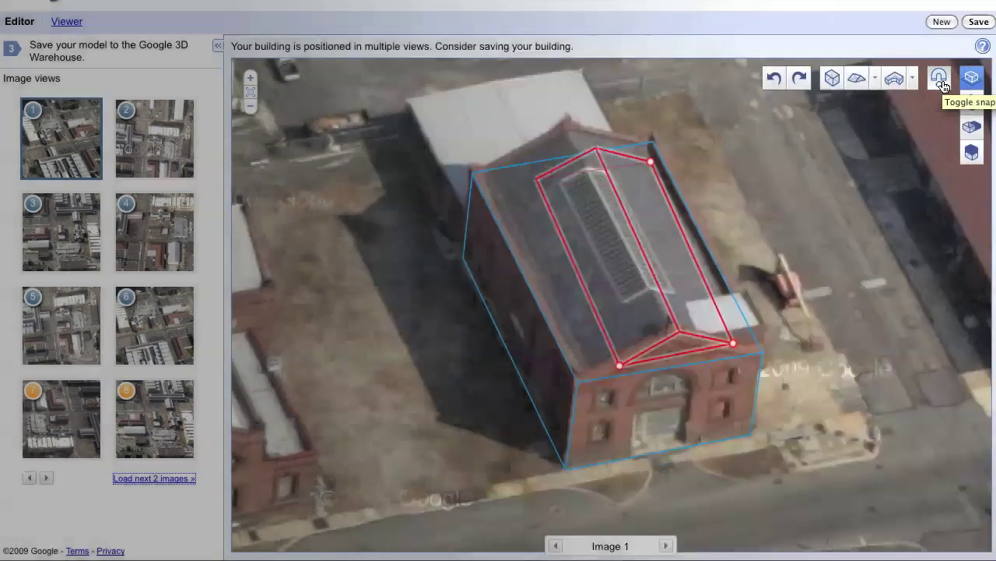
Turn on snapping and attach the gable roof's four base corners to the box block's top corners.
{"action": "left_click", "coordinate": [940, 80]}
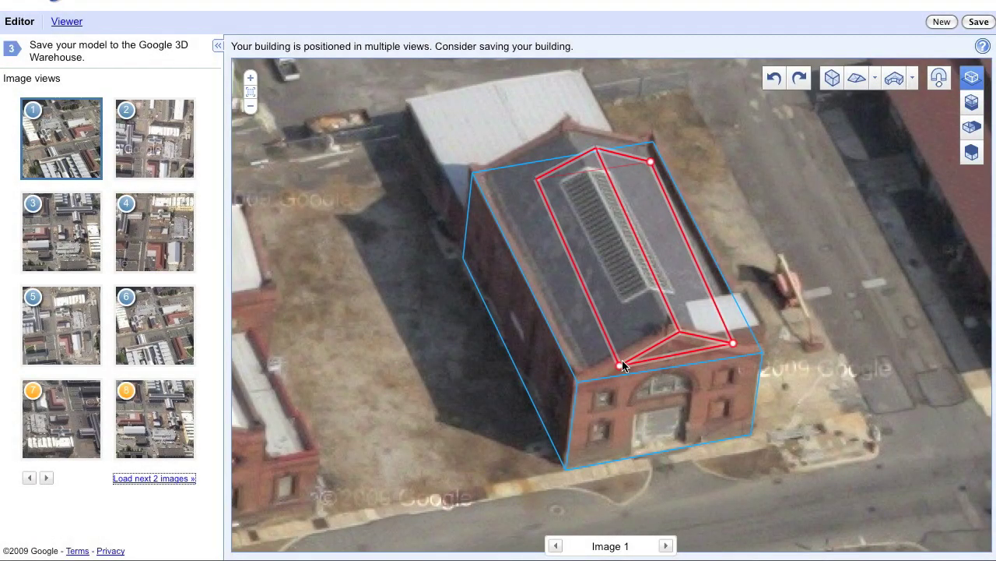
{"action": "left_click_drag", "start_coordinate": [620, 371], "coordinate": [580, 384]}
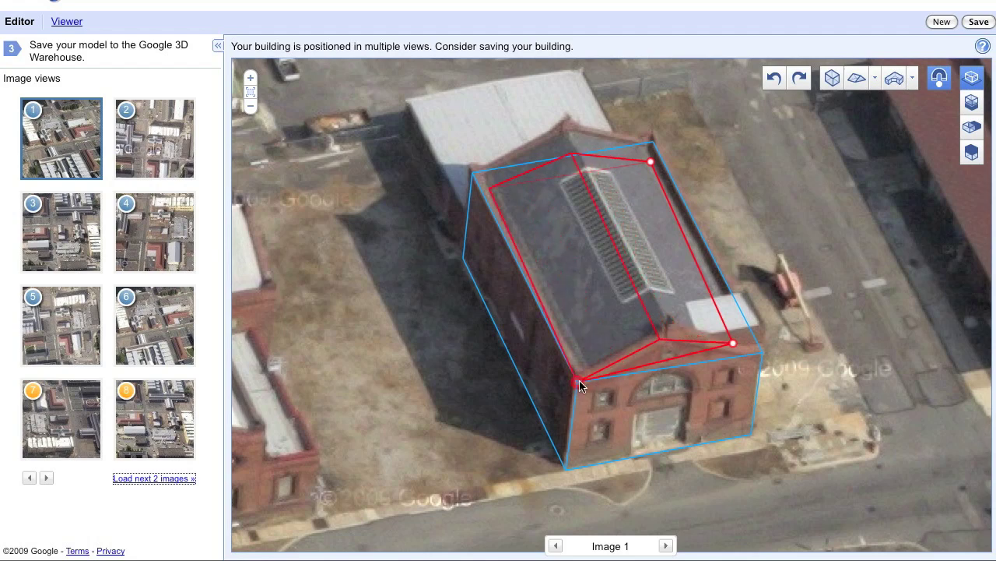
{"action": "left_click_drag", "start_coordinate": [734, 345], "coordinate": [763, 355]}
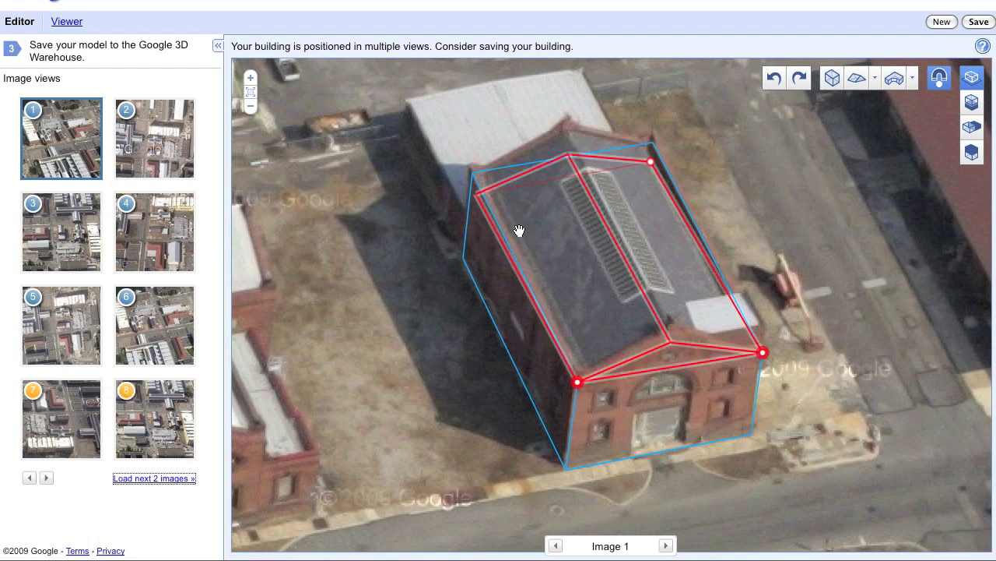
{"action": "left_click_drag", "start_coordinate": [476, 195], "coordinate": [475, 183]}
{"action": "left_click_drag", "start_coordinate": [653, 165], "coordinate": [653, 148]}
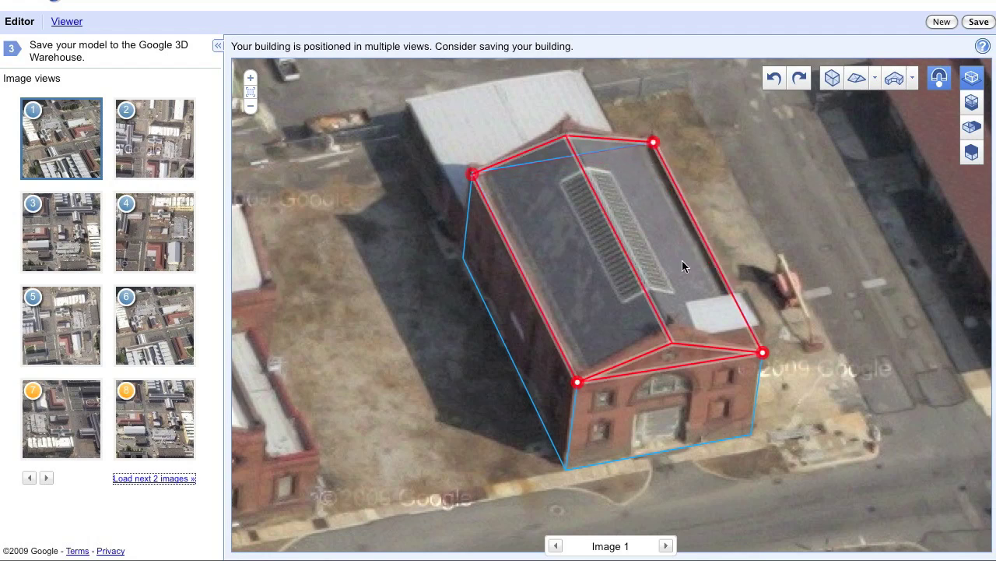
Turn off snapping and raise the gable roof's ridge to the peak of the brick front in Image 1.
{"action": "left_click", "coordinate": [941, 80]}
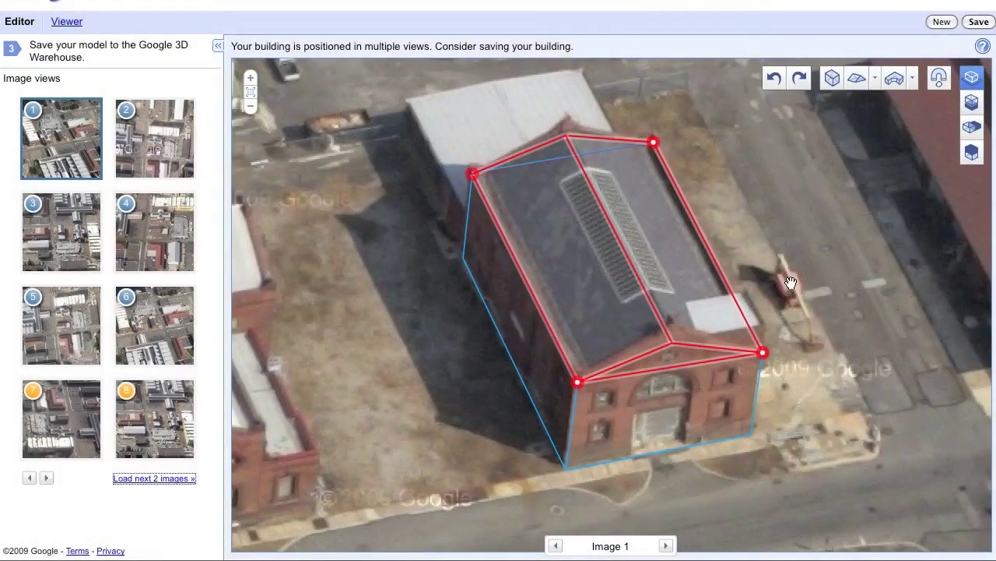
{"action": "left_click_drag", "start_coordinate": [675, 346], "coordinate": [672, 326]}
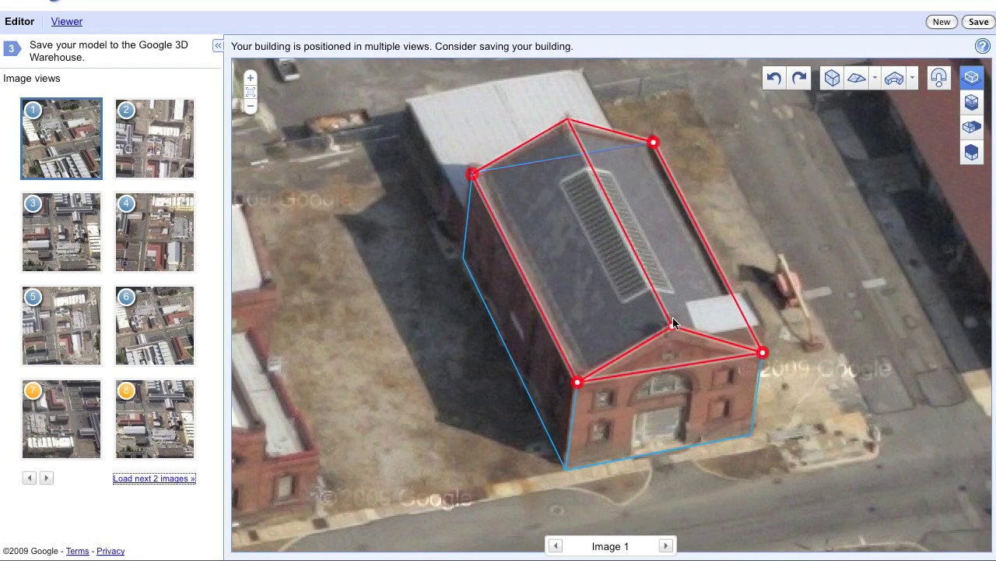
Adjust the gable roof's street-side base corner and rear ridge end in Image 3, and compare the fit with Images 7 and 4.
{"action": "left_click", "coordinate": [156, 148]}
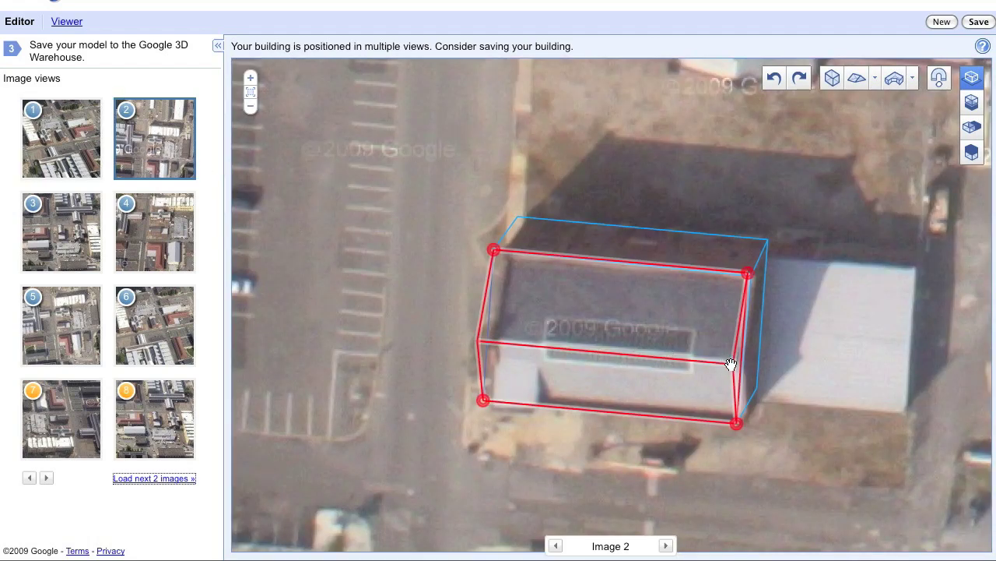
{"action": "left_click", "coordinate": [53, 240]}
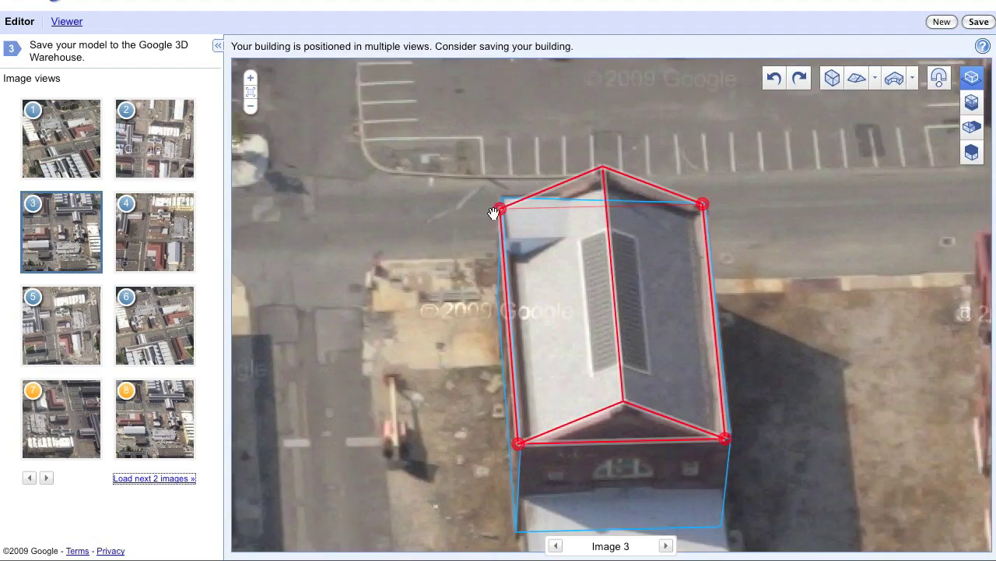
{"action": "mouse_move", "coordinate": [502, 212]}
{"action": "left_mouse_down"}
{"action": "mouse_move", "coordinate": [503, 198]}
{"action": "mouse_move", "coordinate": [503, 210]}
{"action": "left_mouse_up"}
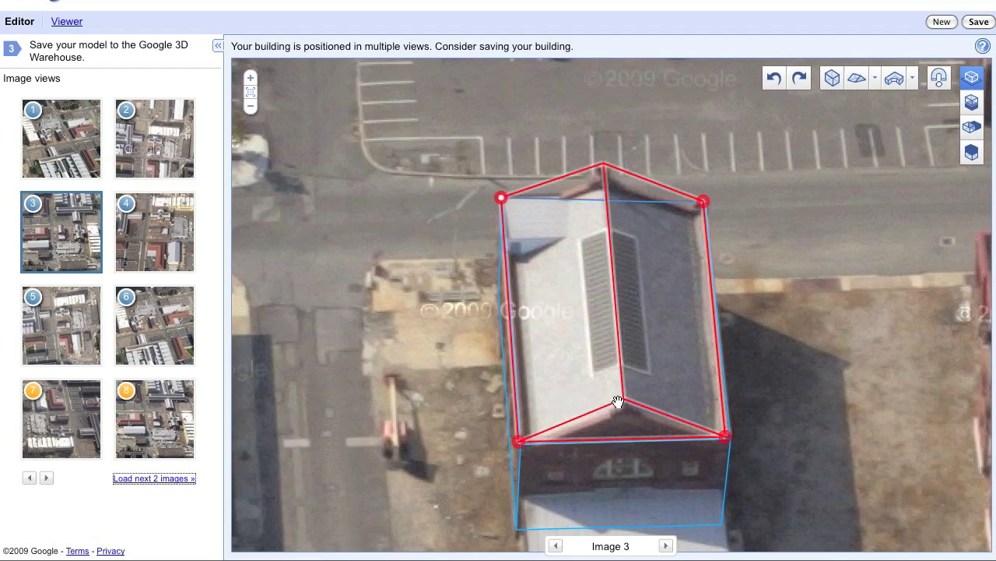
{"action": "left_click_drag", "start_coordinate": [622, 400], "coordinate": [627, 407]}
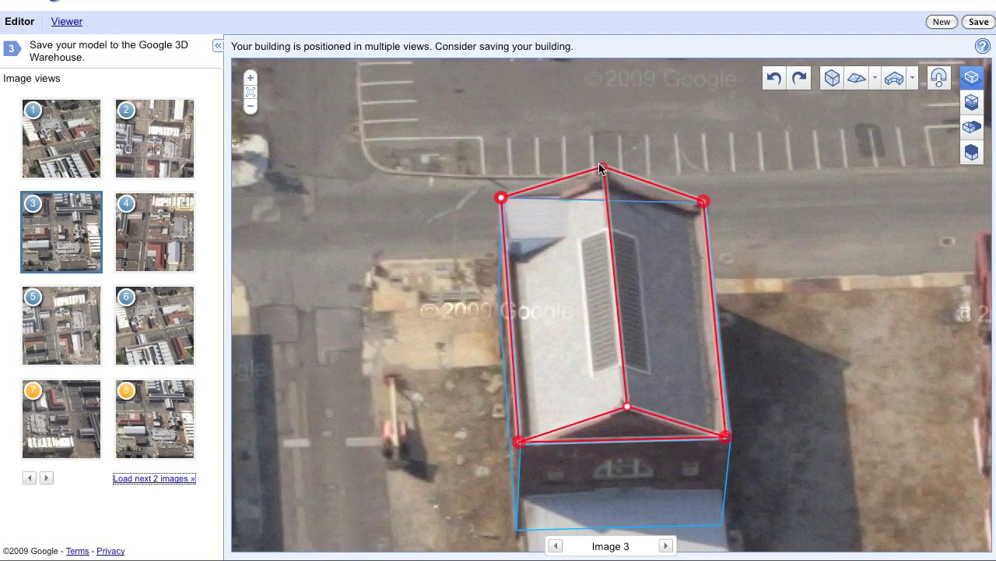
{"action": "left_click", "coordinate": [77, 400]}
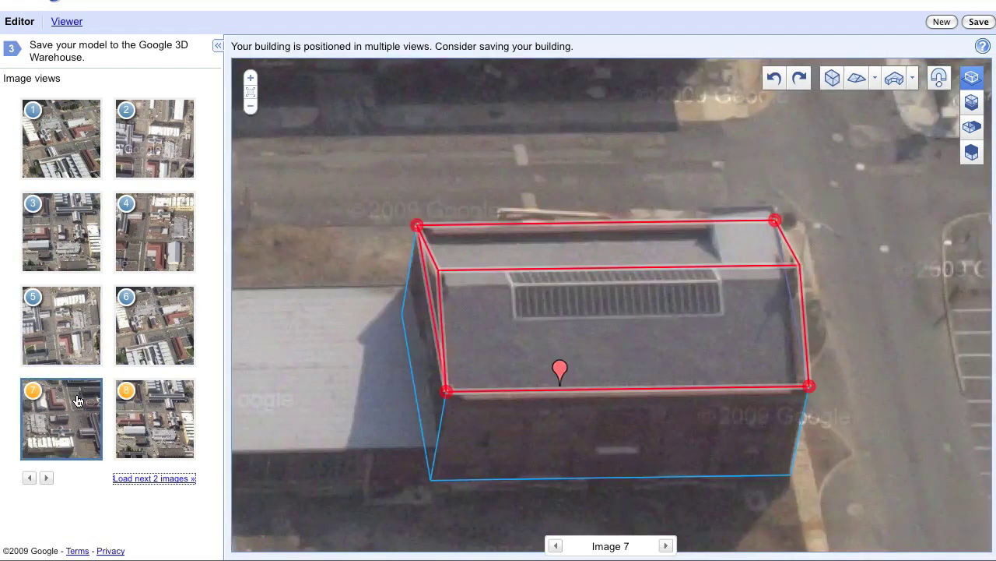
{"action": "left_click", "coordinate": [173, 231]}
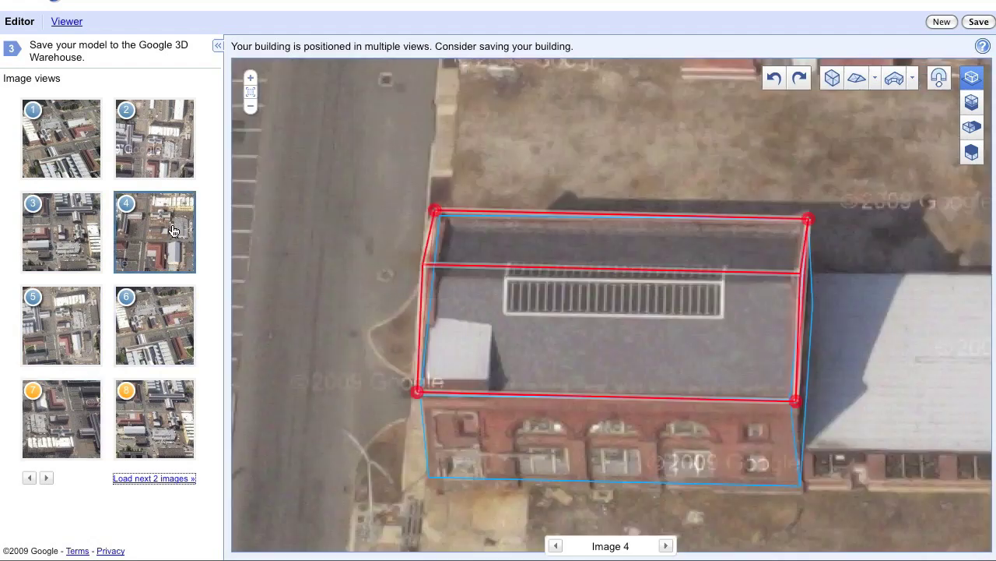
{"action": "left_click", "coordinate": [71, 227]}
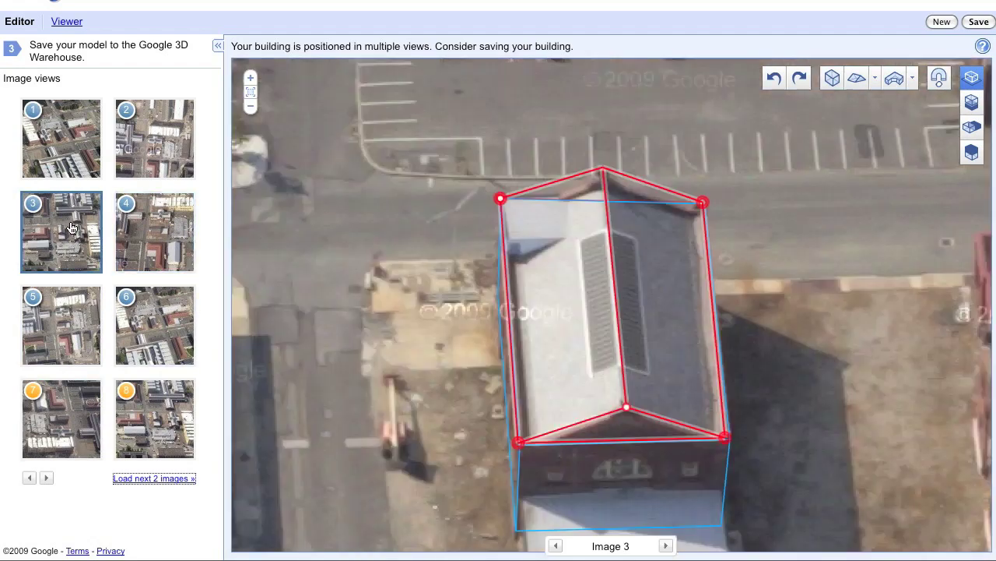
Add a box block in Image 3 and anchor its base at the ground corner of the low metal-roofed annex.
{"action": "left_click_drag", "start_coordinate": [429, 256], "coordinate": [416, 309]}
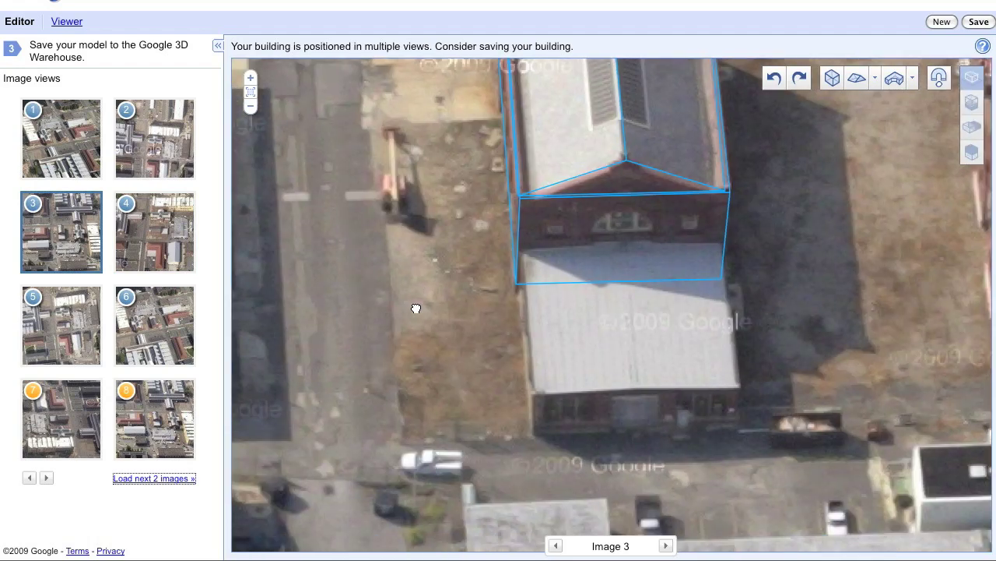
{"action": "left_click", "coordinate": [169, 149]}
{"action": "left_click", "coordinate": [60, 220]}
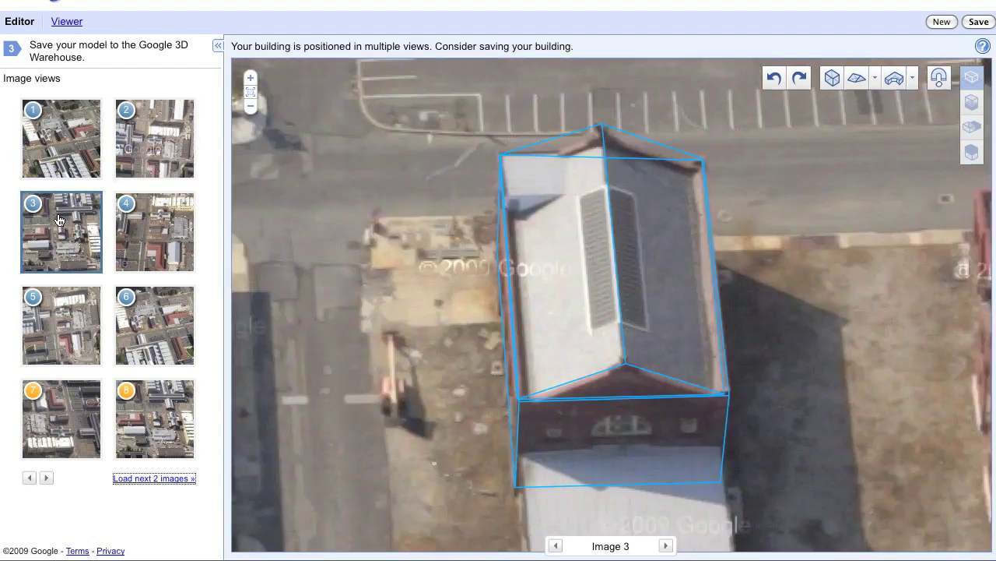
{"action": "left_click_drag", "start_coordinate": [411, 345], "coordinate": [437, 123]}
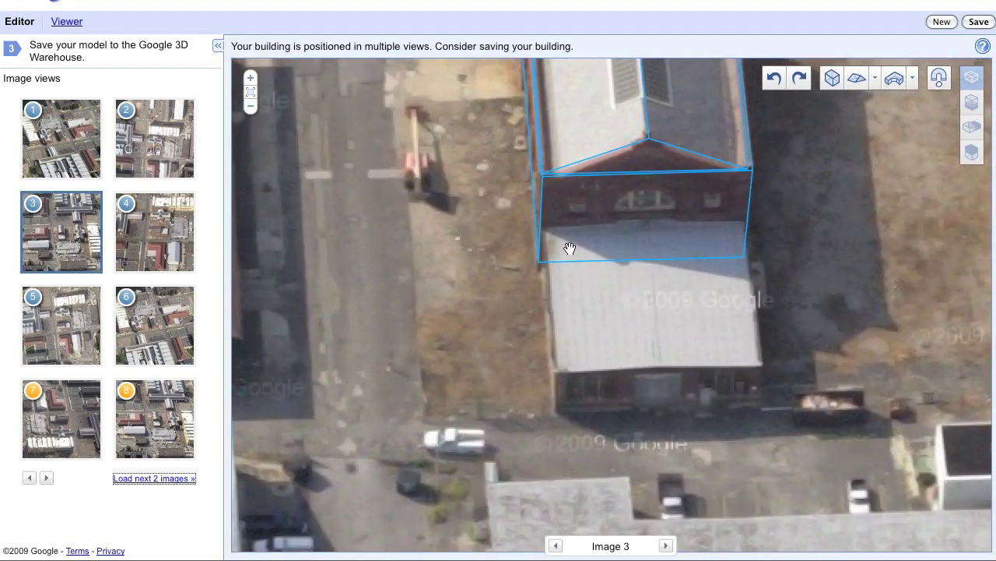
{"action": "left_click", "coordinate": [542, 219]}
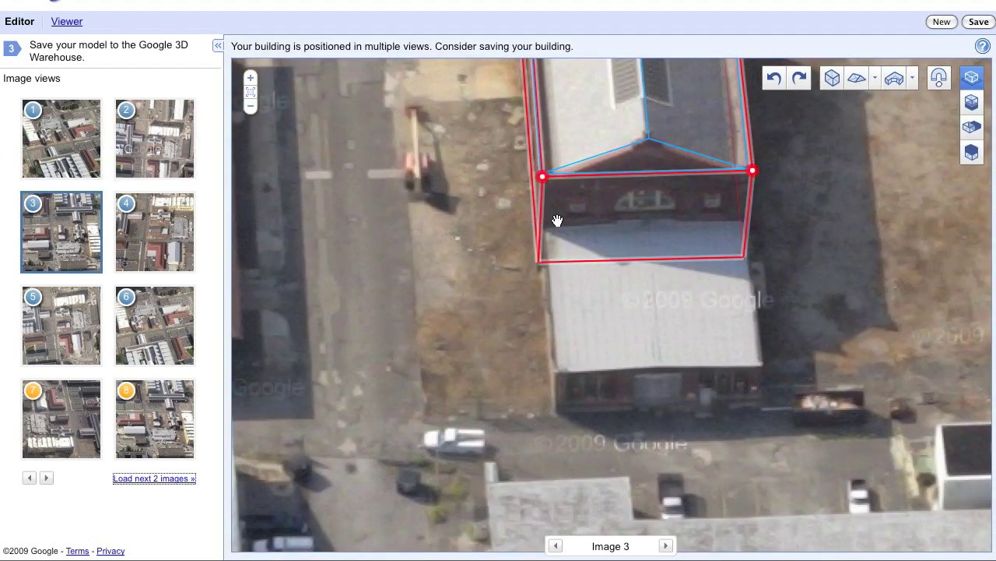
{"action": "left_click", "coordinate": [971, 130]}
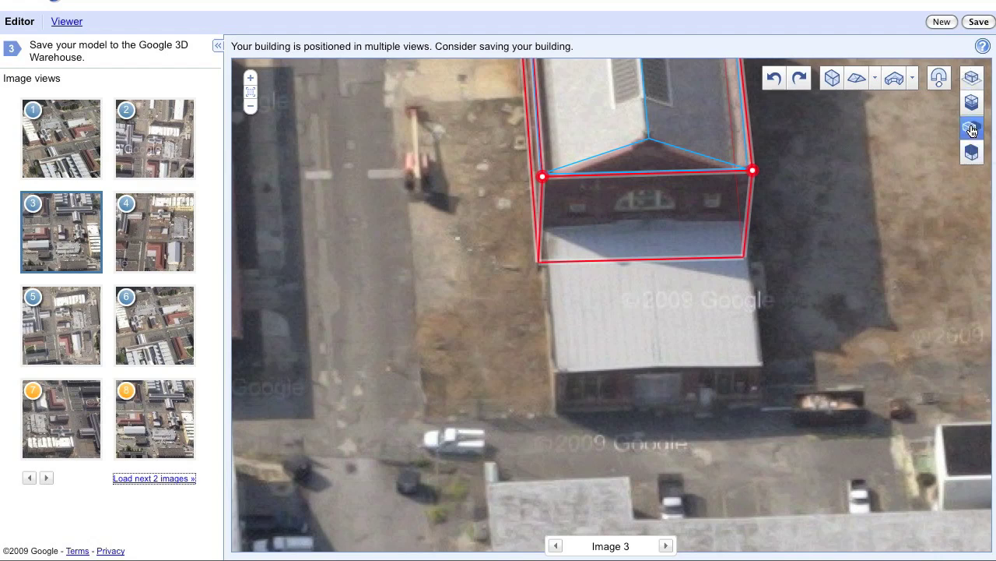
{"action": "left_click", "coordinate": [833, 79]}
{"action": "left_click_drag", "start_coordinate": [456, 330], "coordinate": [555, 414]}
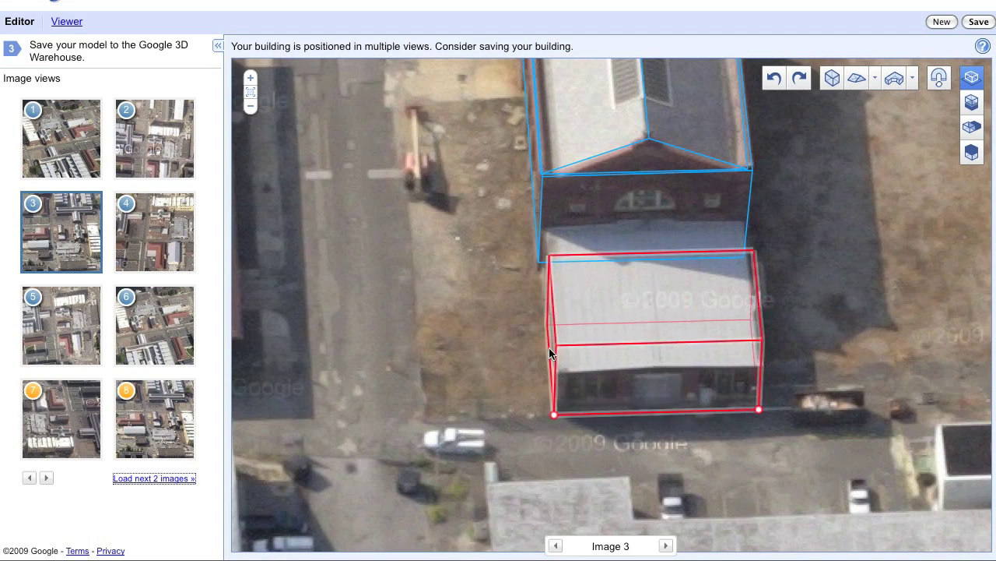
Match the annex block to its eave height, extend its roof back to the main building's rear wall, and check it in Image 2.
{"action": "left_click_drag", "start_coordinate": [556, 346], "coordinate": [556, 374]}
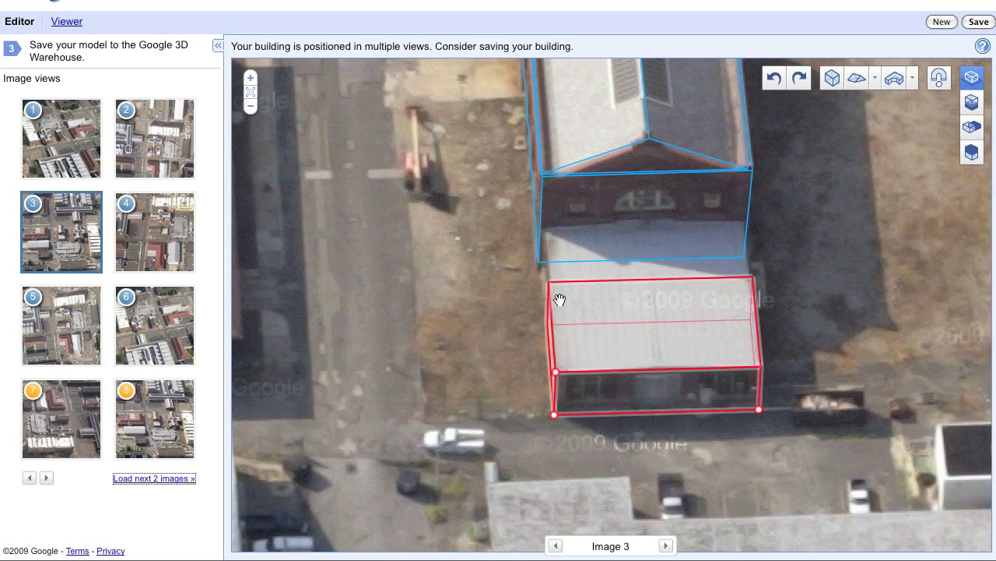
{"action": "left_click_drag", "start_coordinate": [551, 283], "coordinate": [546, 230]}
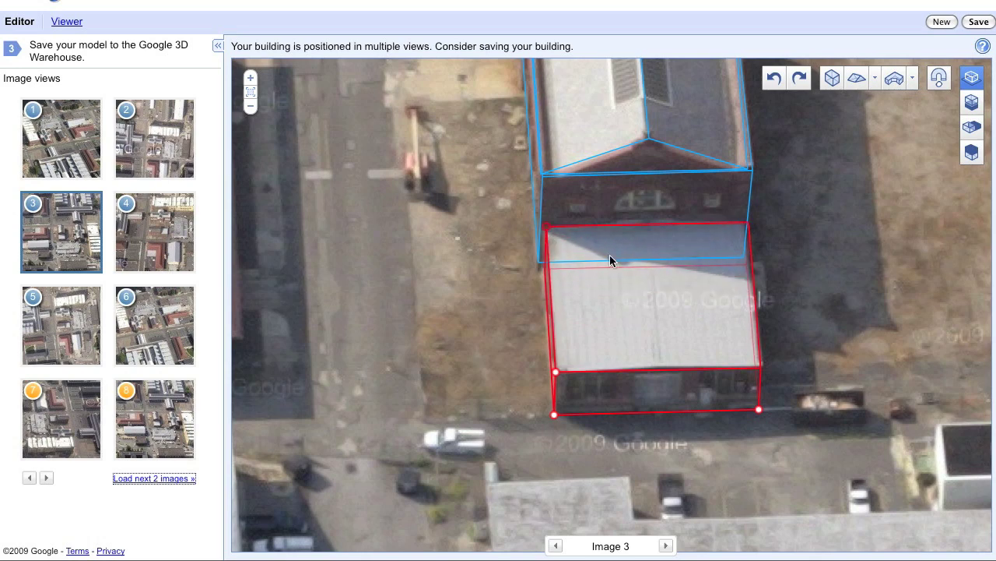
{"action": "left_click", "coordinate": [136, 148]}
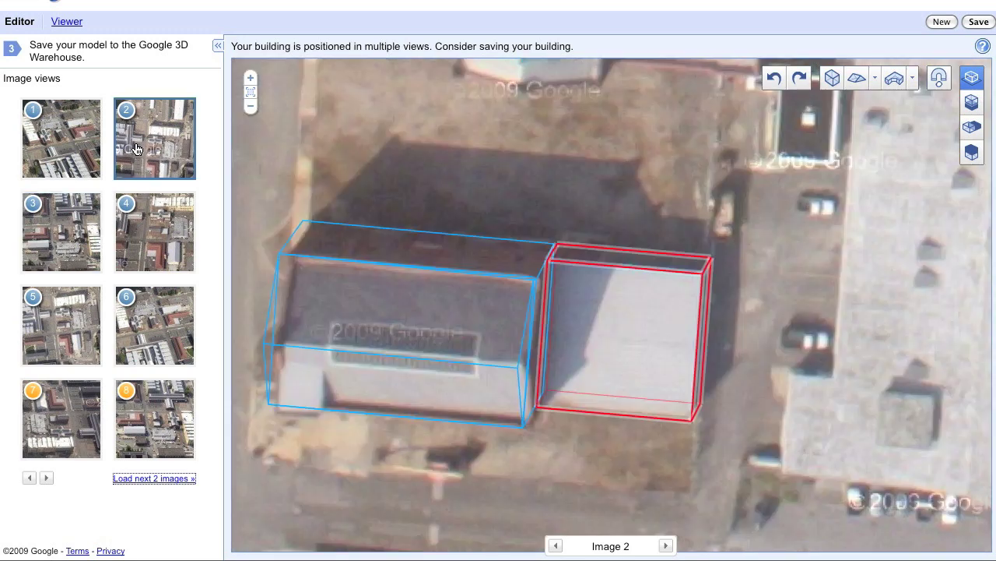
{"action": "left_click", "coordinate": [60, 216]}
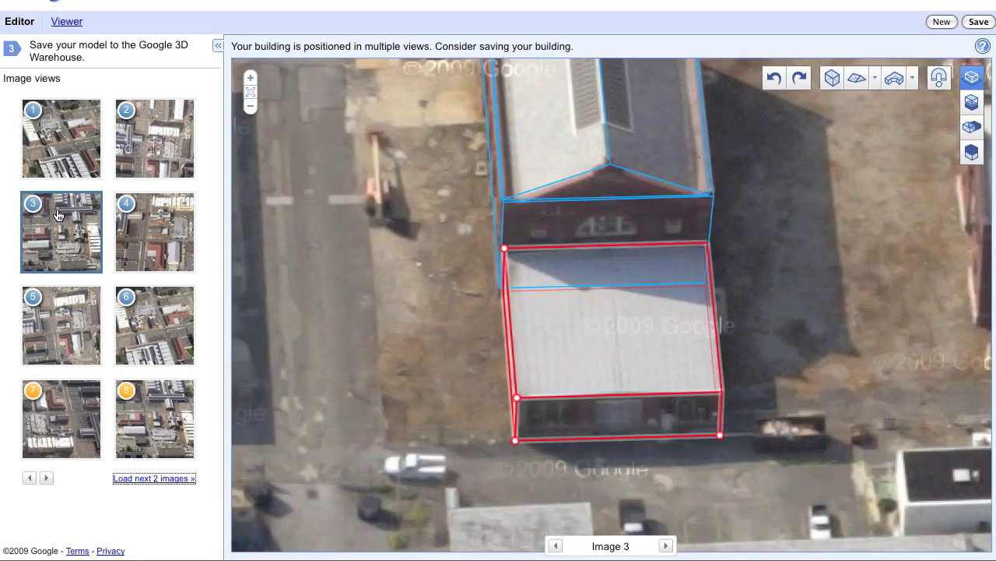
Preview the textured model in the 3D viewer and orbit around the main building and annex.
{"action": "left_click", "coordinate": [67, 25]}
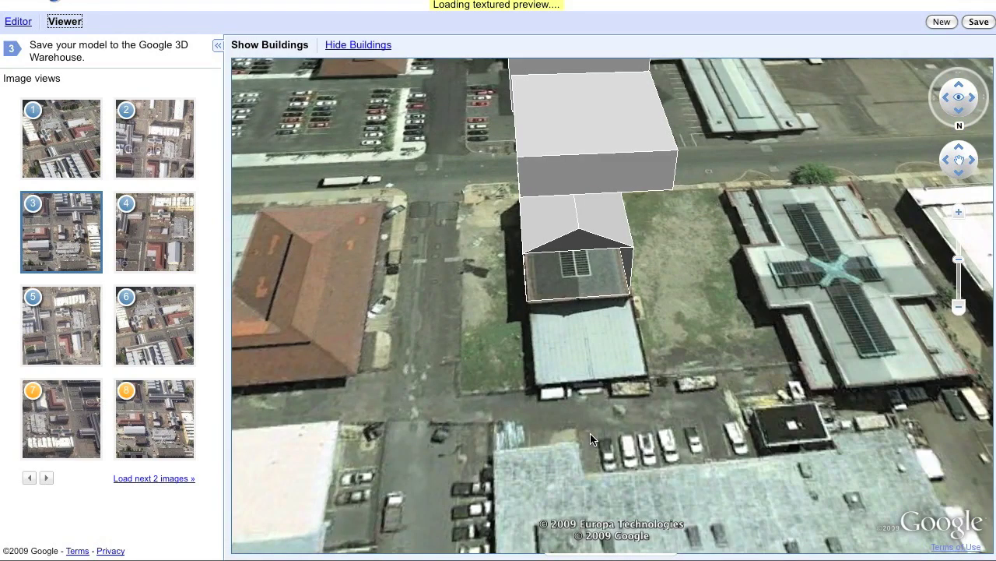
{"action": "middle_click_drag", "start_coordinate": [594, 389], "coordinate": [674, 389]}
{"action": "middle_click_drag", "start_coordinate": [589, 414], "coordinate": [756, 386]}
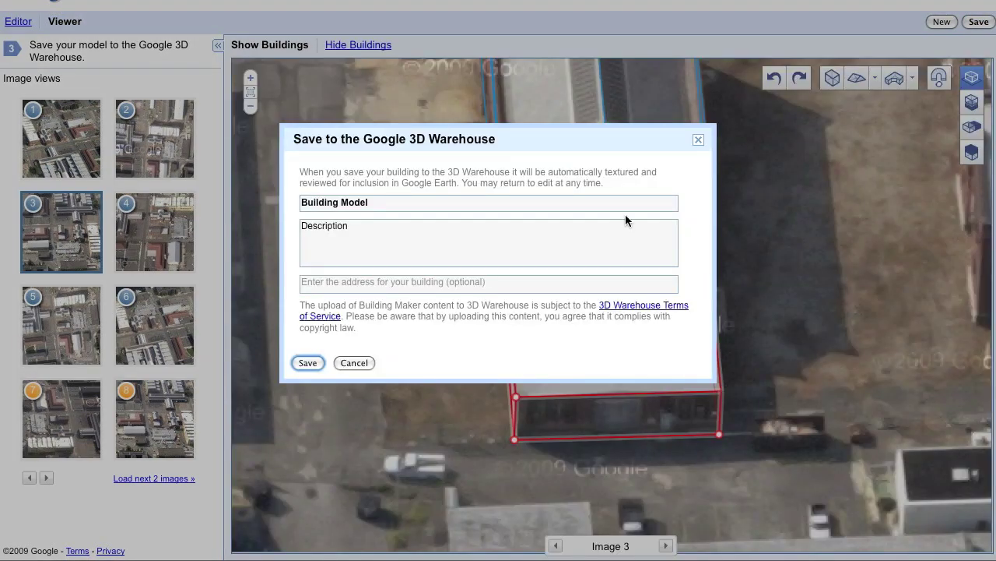
Save the building to the Google 3D Warehouse with the default title and description, and open its Warehouse page.
{"action": "left_click", "coordinate": [311, 367]}
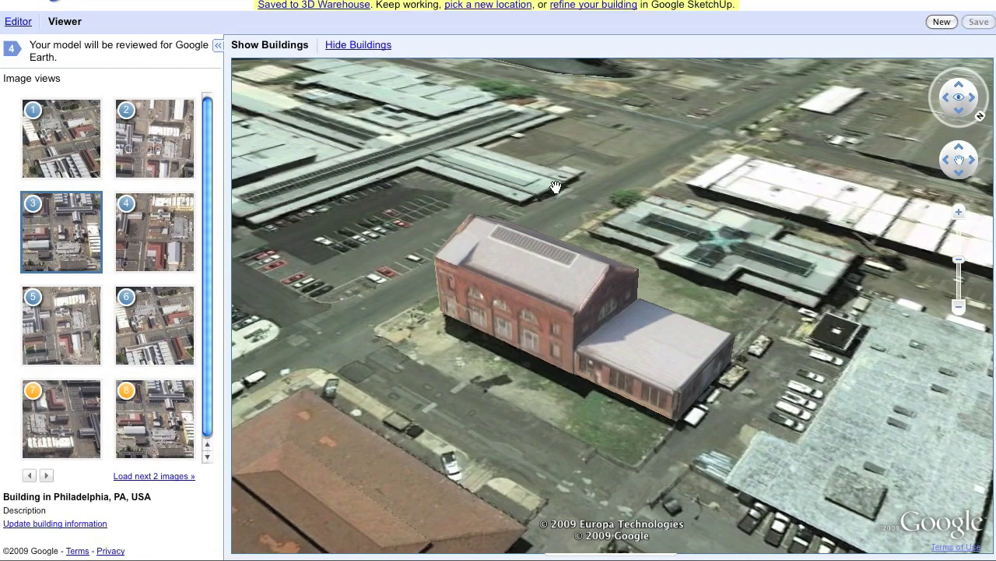
{"action": "left_click", "coordinate": [326, 10]}
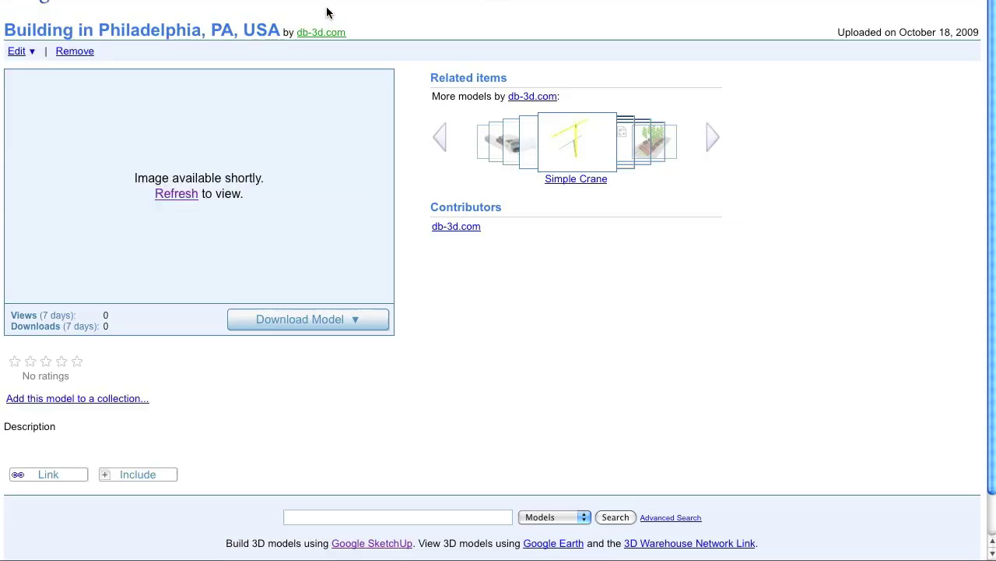
{"action": "scroll", "coordinate": [498, 280], "scroll_direction": "up", "scroll_amount": 2}
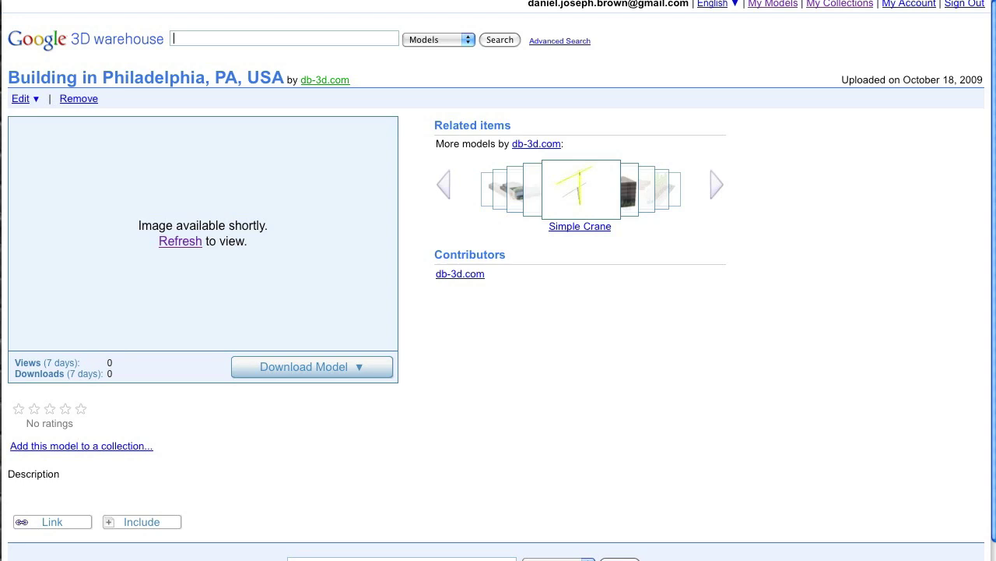
{"action": "scroll", "coordinate": [498, 280], "scroll_direction": "up", "scroll_amount": 1}
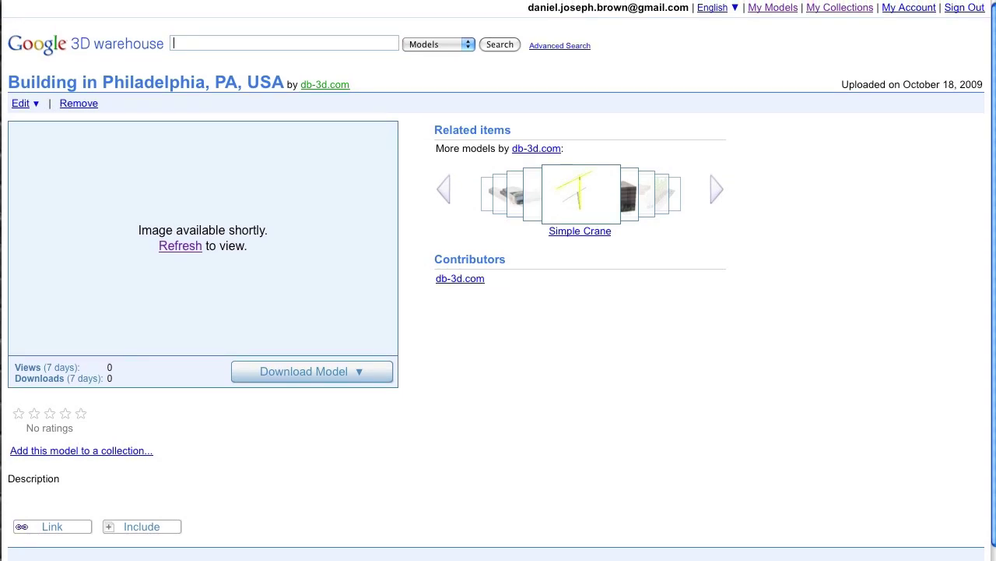